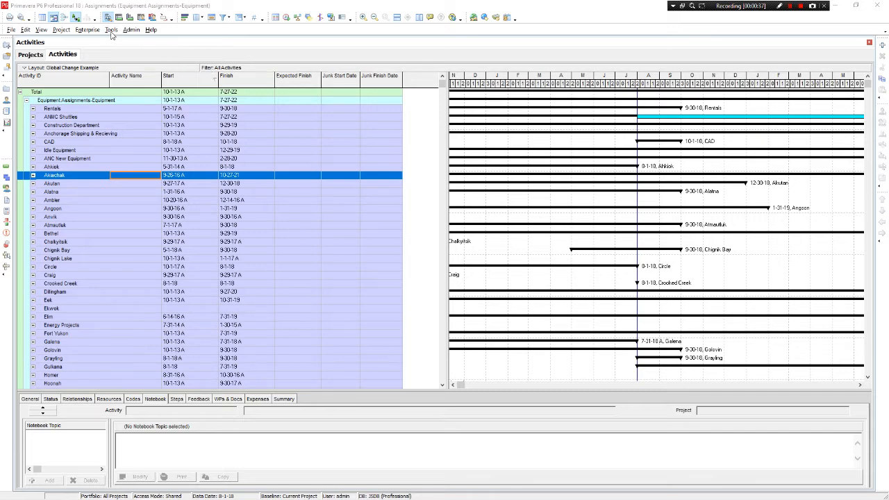
# Look up the Junk Finish Date and Junk Start Date fields among the activity user-defined fields
pyautogui.click(111, 30)
pyautogui.moveTo(88, 30)
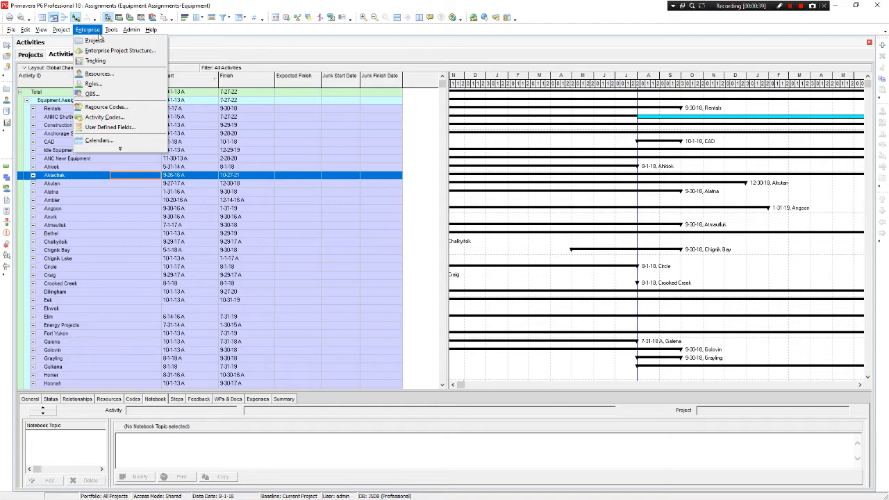
pyautogui.click(111, 127)
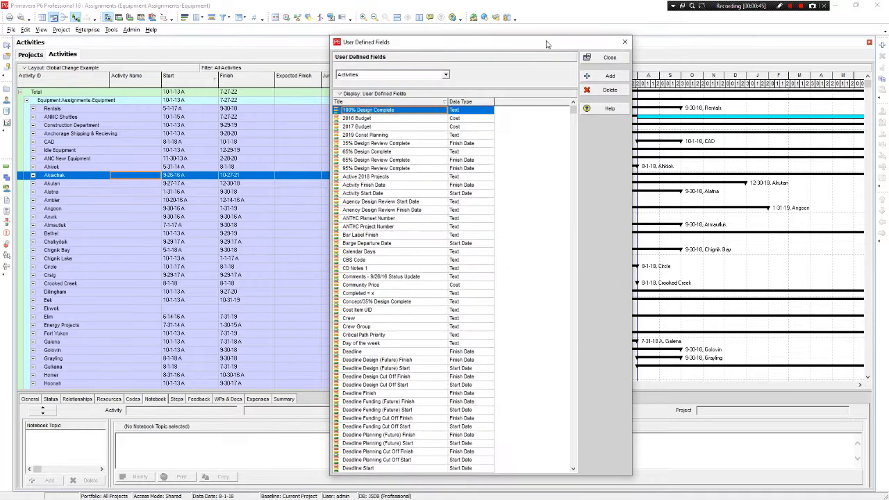
pyautogui.scroll(-2, 493, 325)
pyautogui.click(389, 318)
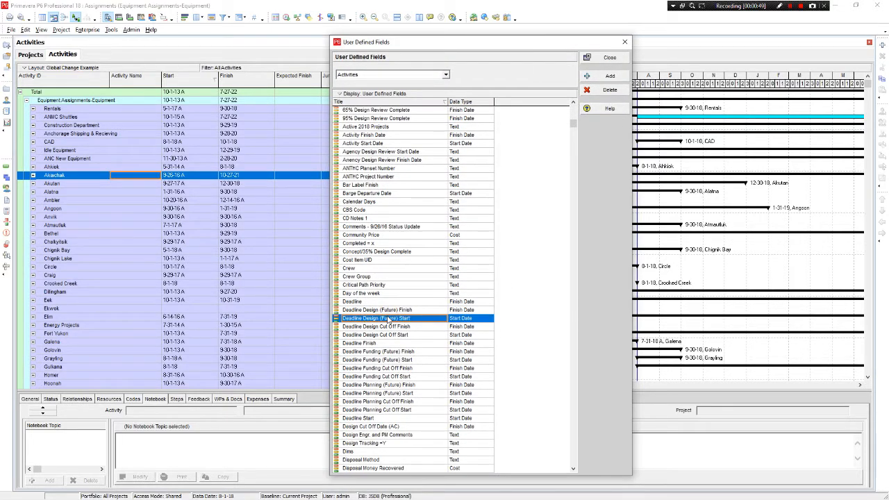
pyautogui.hotkey('ctrl', 'f')
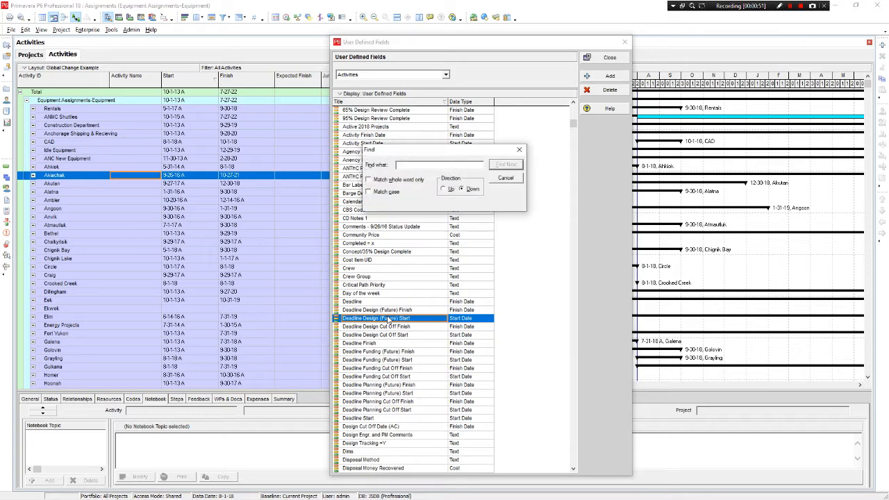
pyautogui.write('jun')
pyautogui.press('Return')
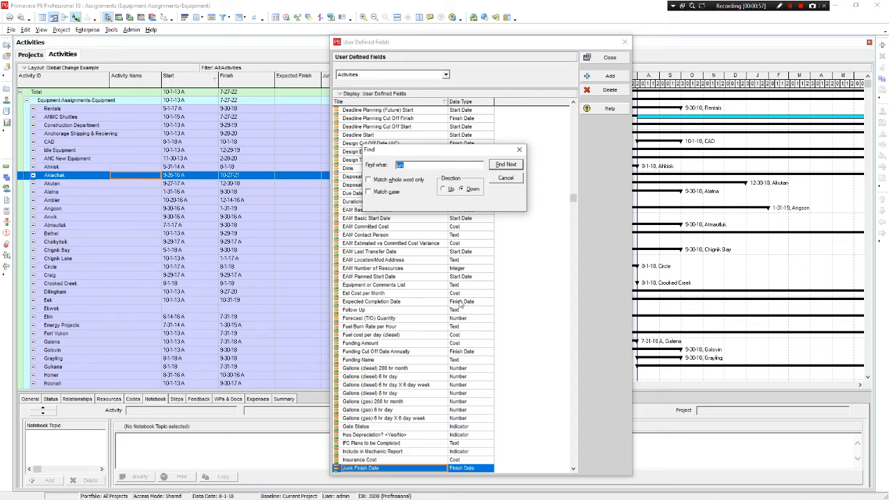
pyautogui.click(506, 179)
pyautogui.scroll(-3, 484, 379)
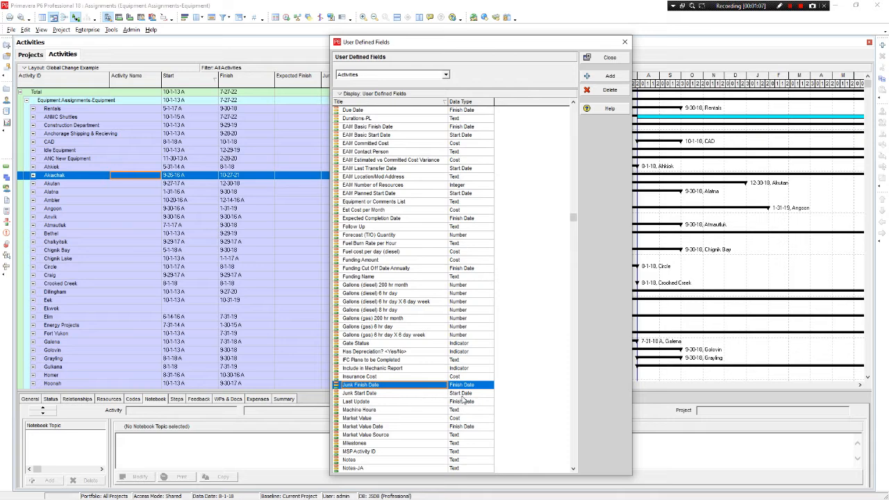
pyautogui.click(616, 61)
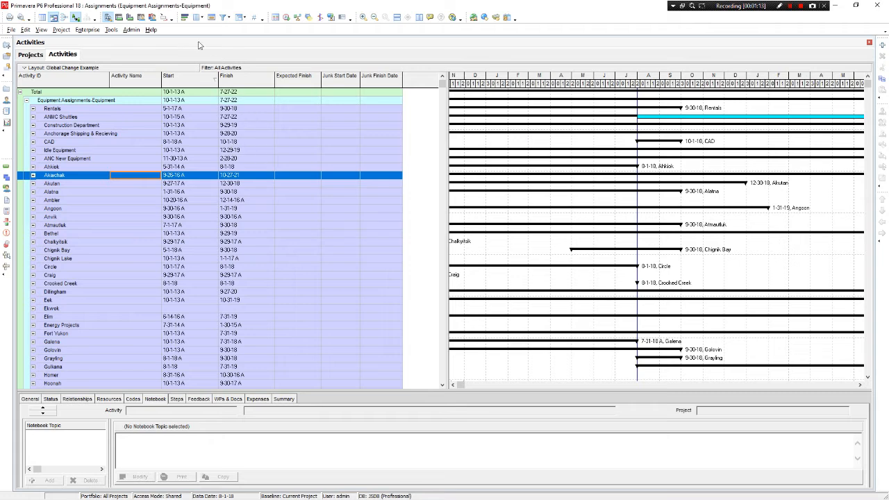
# Filter the activities with the default In Progress filter, replacing those shown in the current layout
pyautogui.click(223, 18)
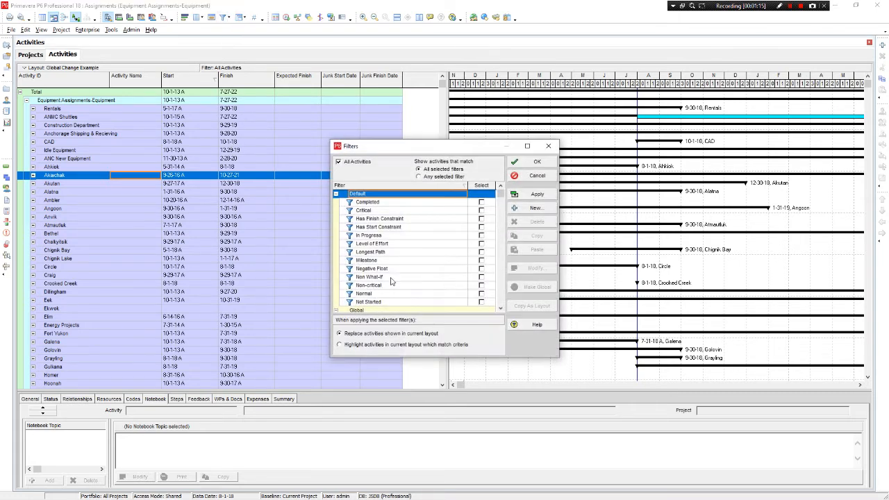
pyautogui.scroll(-1, 440, 297)
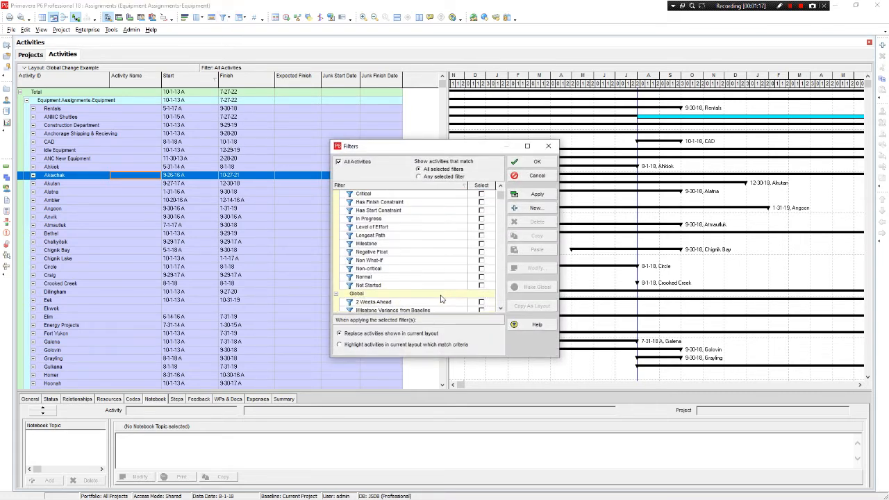
pyautogui.click(481, 218)
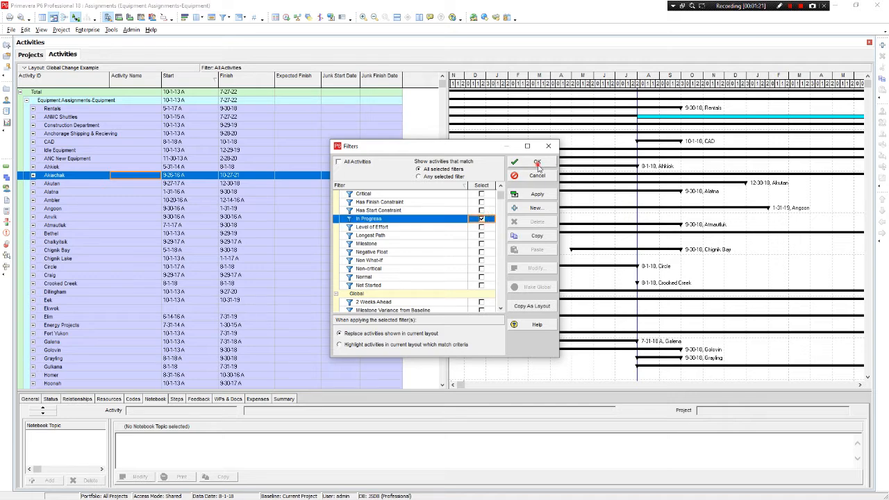
pyautogui.click(537, 163)
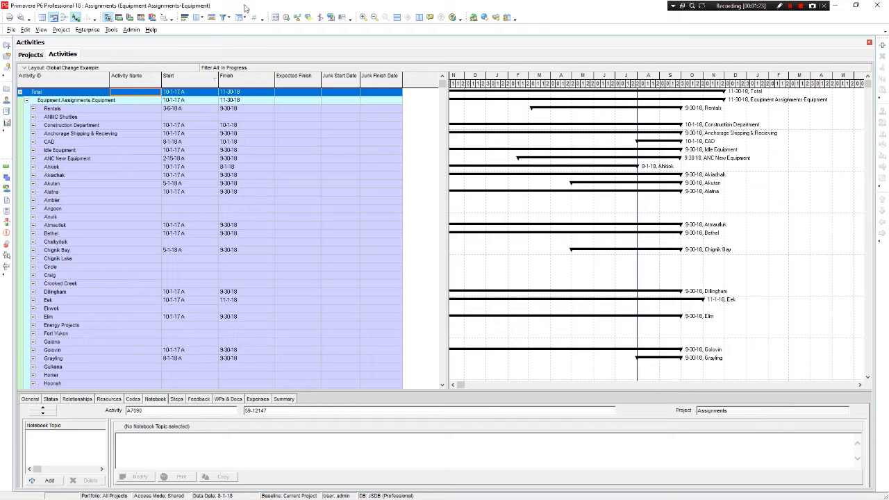
# Enable the Hide if empty option in the layout's grouping settings
pyautogui.click(239, 18)
pyautogui.click(296, 295)
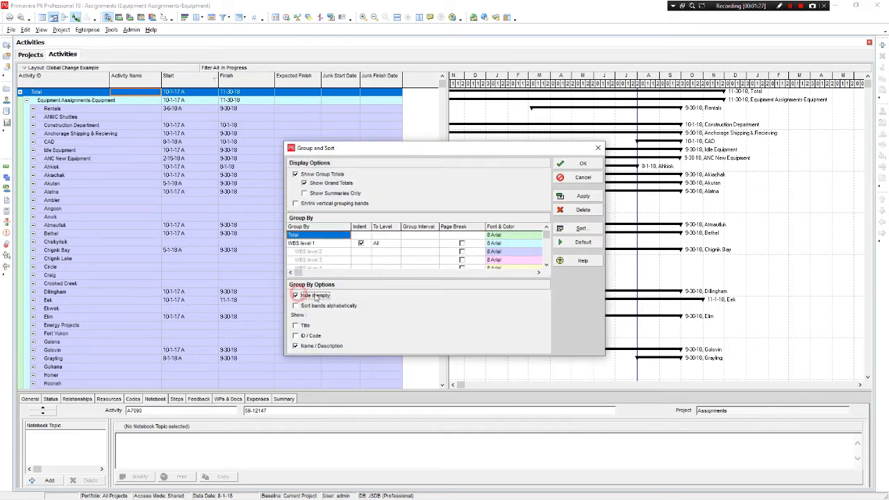
pyautogui.click(579, 164)
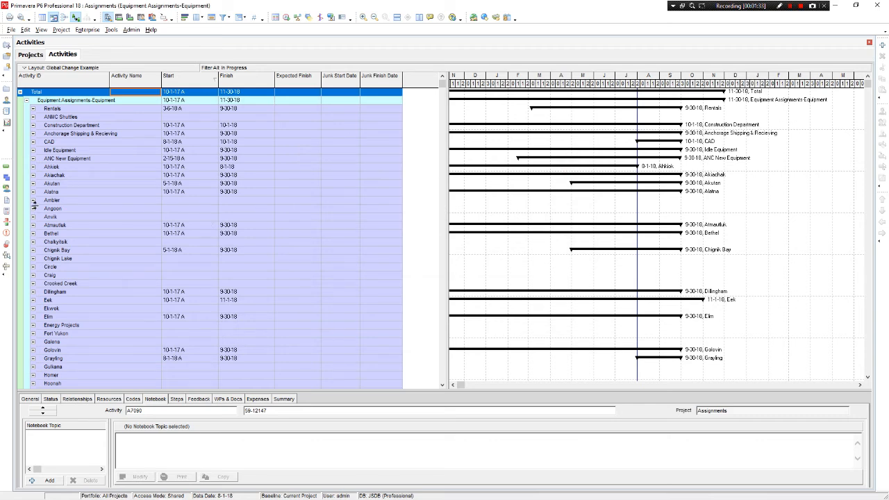
# Expand the Akiachak group and its FY18 level to list the individual activities
pyautogui.click(33, 176)
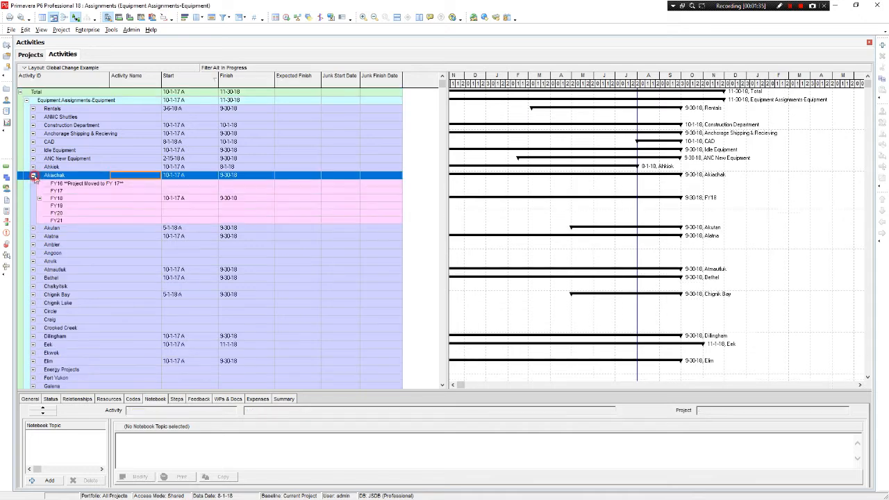
pyautogui.click(39, 199)
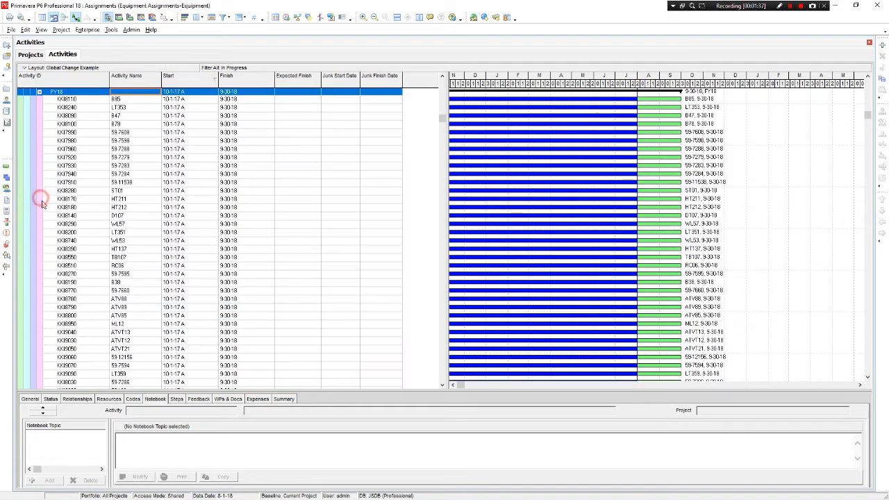
pyautogui.scroll(1, 376, 271)
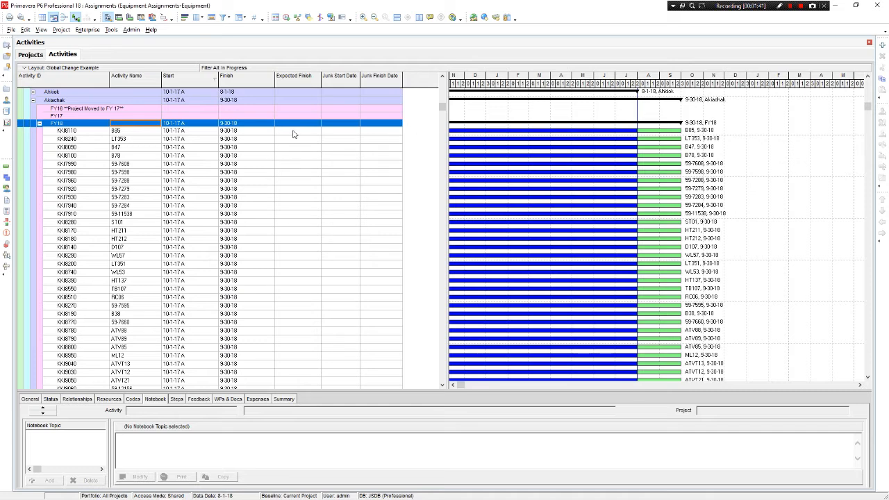
# Show the Status details in an enlarged pane for activity LT353 under Akiachak FY18
pyautogui.click(50, 399)
pyautogui.moveTo(64, 391); pyautogui.dragTo(68, 362)
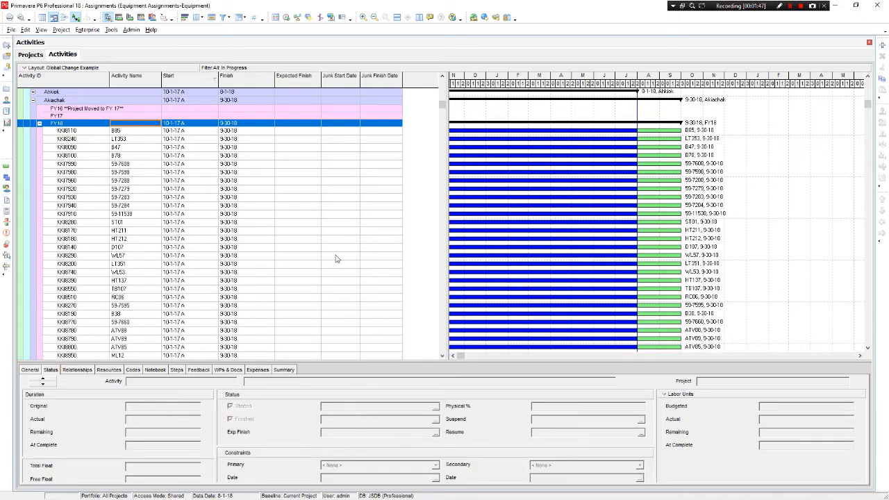
pyautogui.click(340, 139)
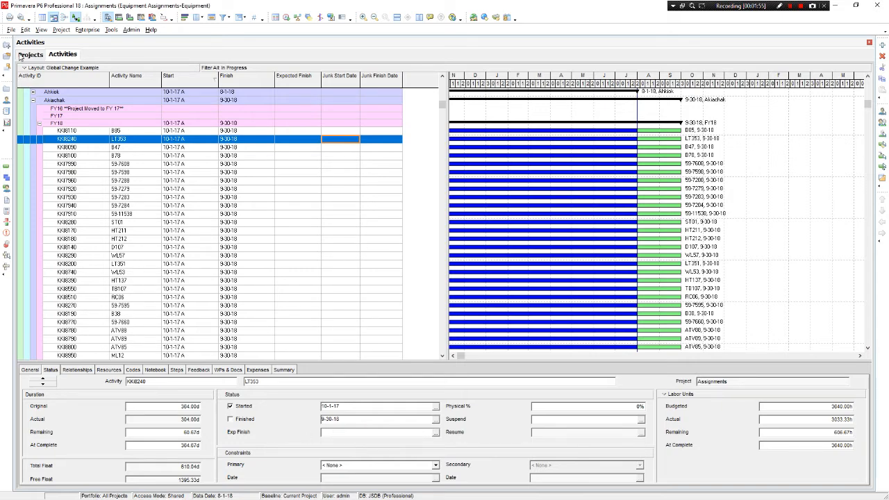
# Set up a Spreadsheet (XLSX) export and include the Equipment Assignments-Equipment project
pyautogui.click(11, 30)
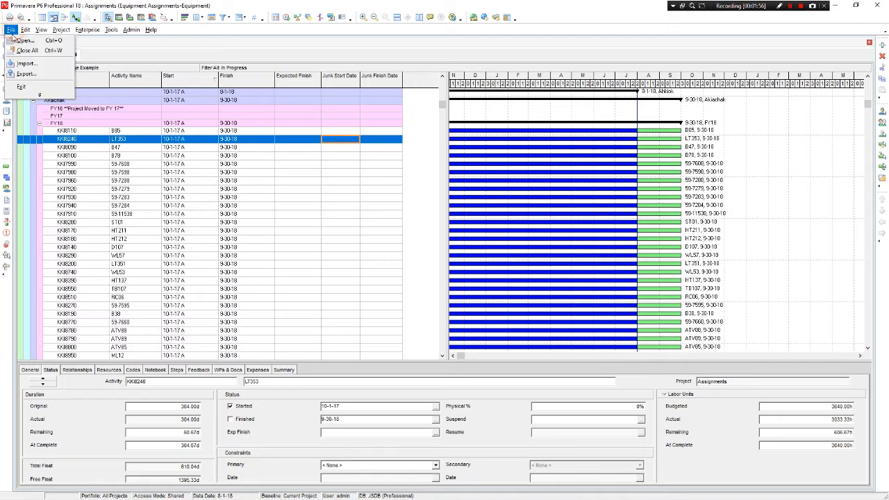
pyautogui.click(20, 87)
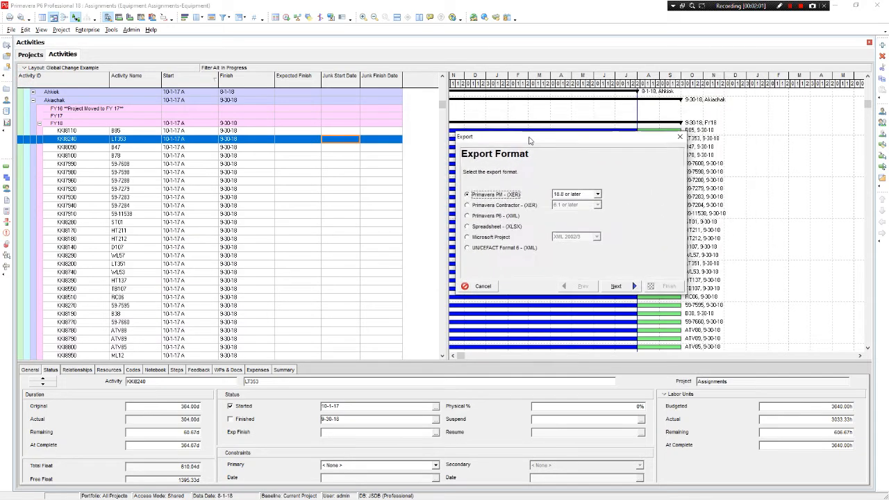
pyautogui.click(491, 226)
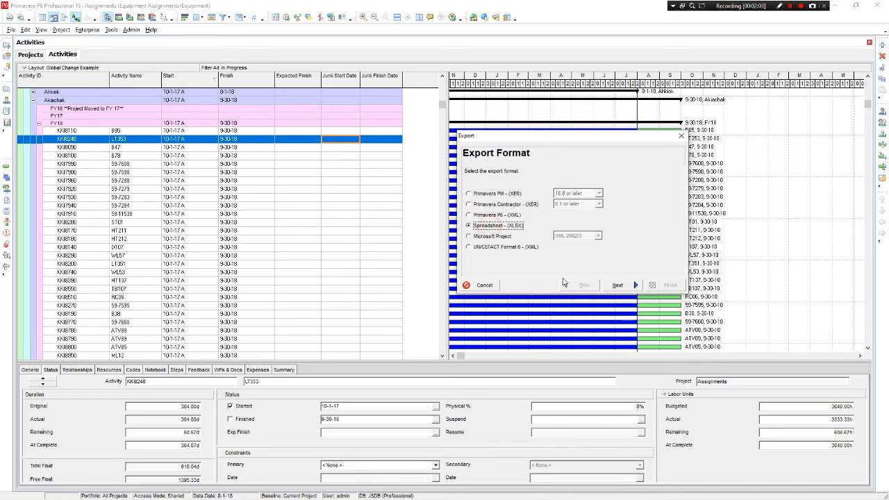
pyautogui.click(617, 286)
pyautogui.click(486, 193)
pyautogui.click(618, 286)
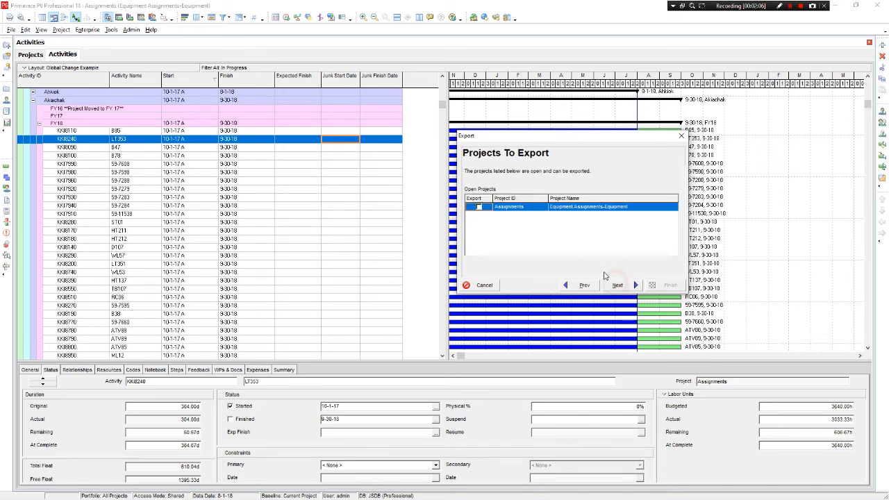
pyautogui.click(479, 208)
pyautogui.click(617, 286)
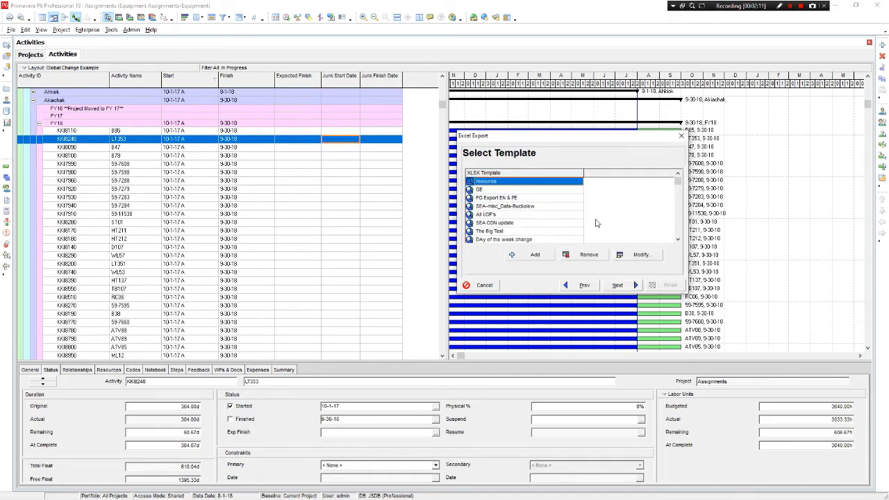
# Choose the "Expected finish example" export template and open it for modification
pyautogui.click(568, 198)
pyautogui.scroll(-1, 574, 202)
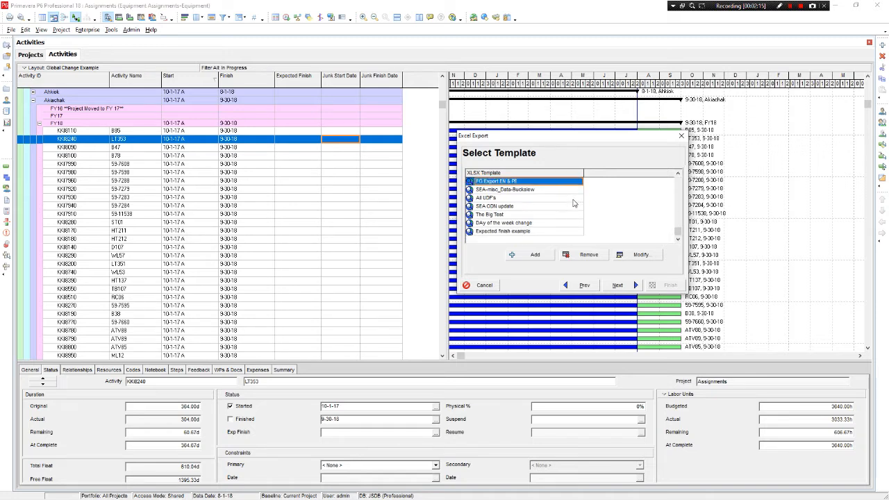
pyautogui.click(542, 231)
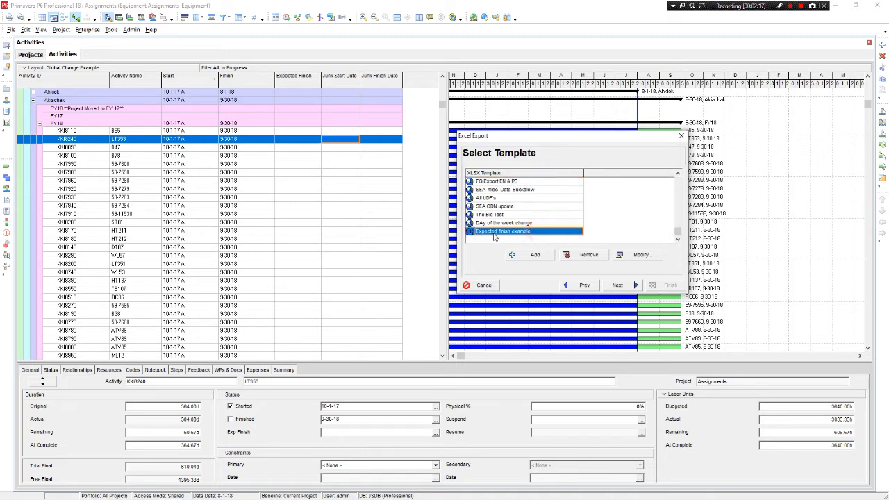
pyautogui.click(633, 256)
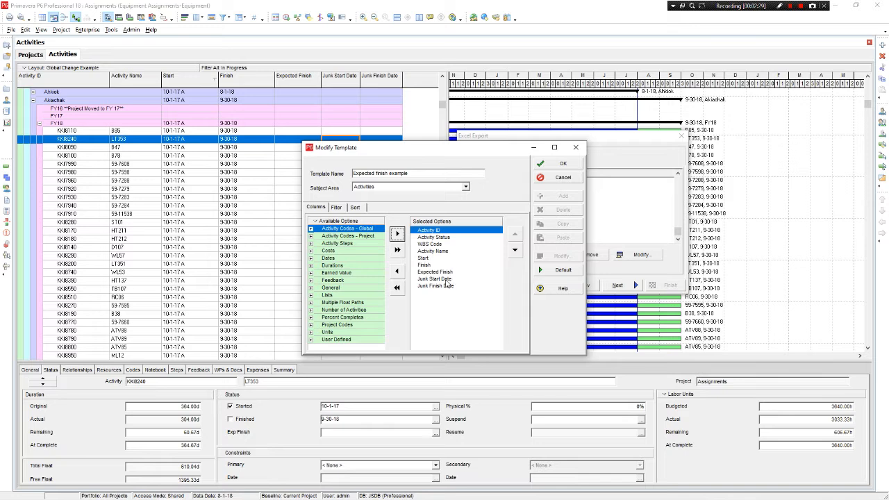
# Check the Junk Finish Date, Junk Start Date and Expected Finish columns among the template's selected options
pyautogui.click(452, 286)
pyautogui.click(452, 279)
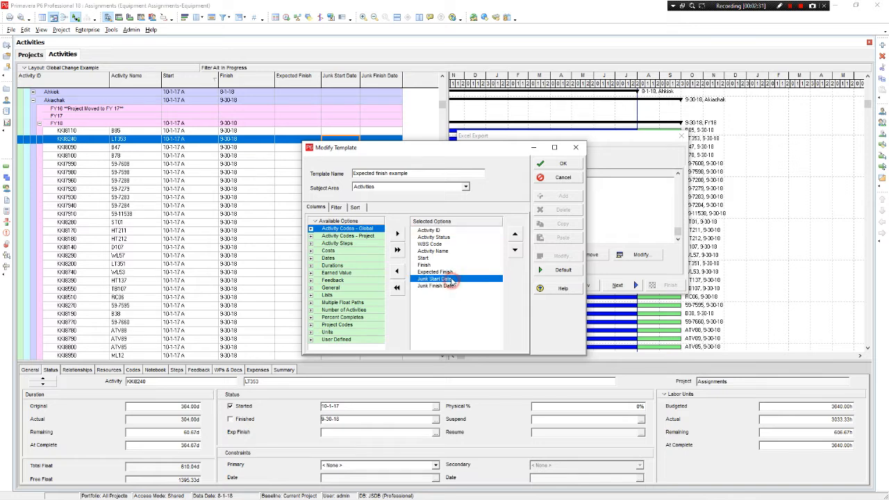
pyautogui.click(452, 273)
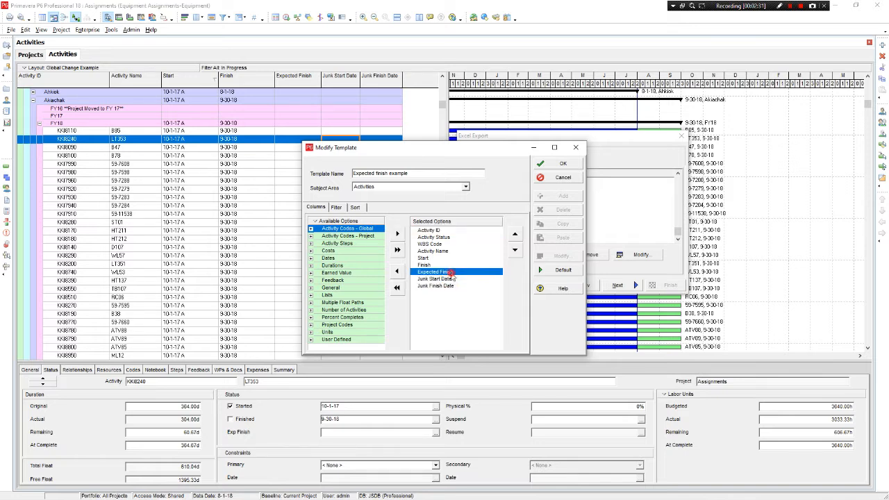
# Inspect the template's "KKI FY18 in progress" filter, widening its window and Value column to read the full WBS criterion
pyautogui.click(337, 207)
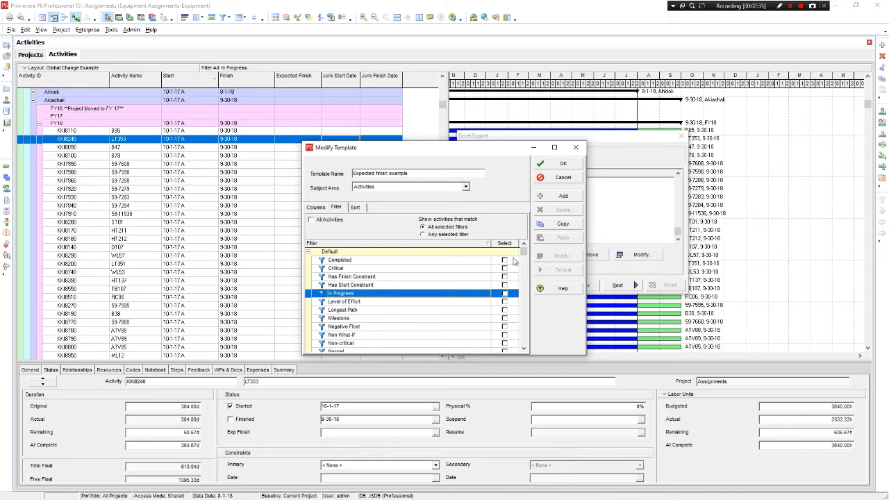
pyautogui.moveTo(522, 257); pyautogui.dragTo(528, 289)
pyautogui.click(453, 285)
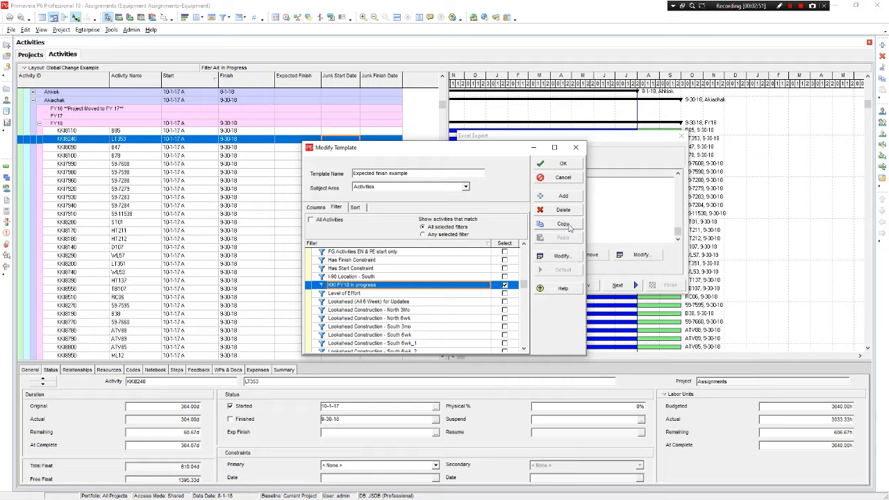
pyautogui.click(562, 256)
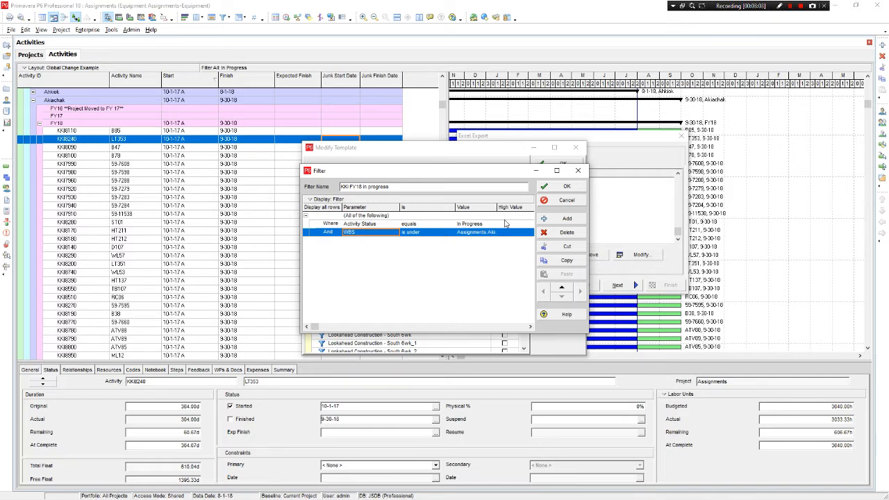
pyautogui.moveTo(494, 207); pyautogui.dragTo(526, 207)
pyautogui.moveTo(590, 254); pyautogui.dragTo(675, 254)
pyautogui.moveTo(526, 207); pyautogui.dragTo(589, 208)
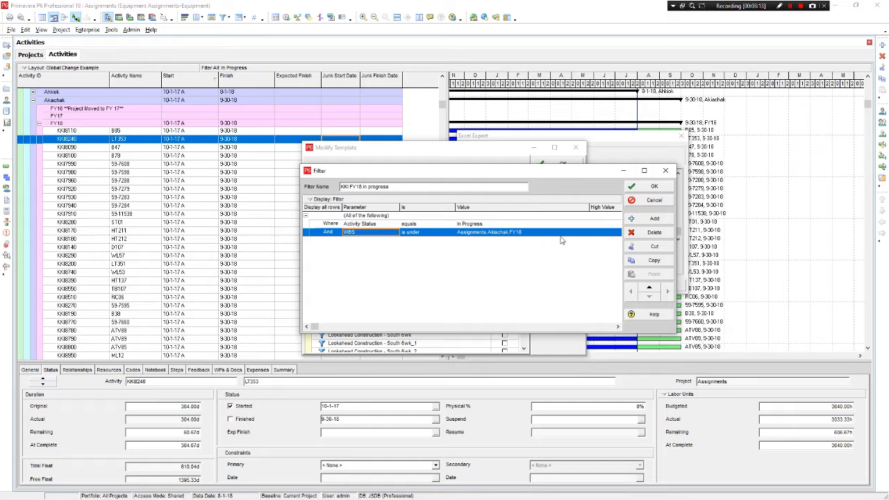
pyautogui.click(646, 188)
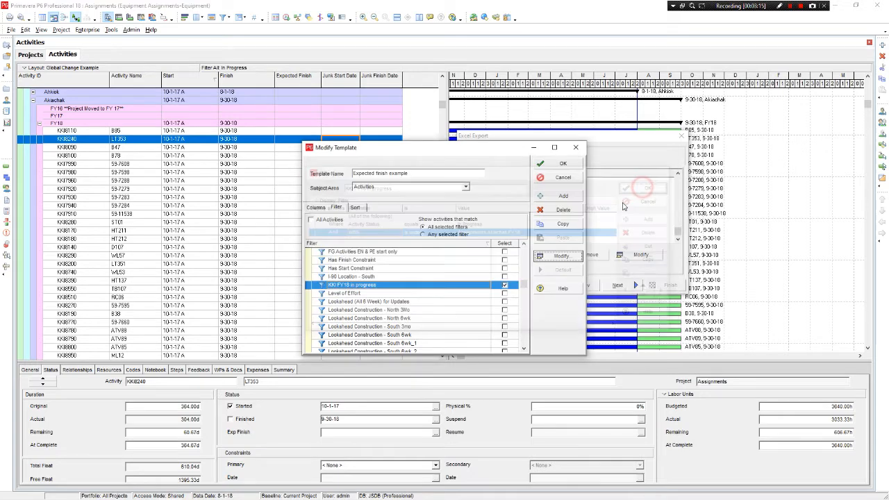
# Accept the "Expected finish example" template and proceed to the export file selection
pyautogui.click(564, 164)
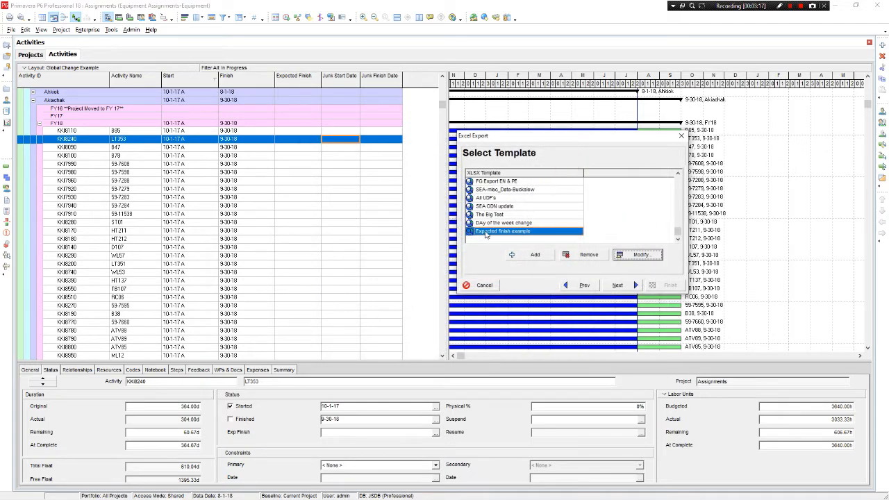
pyautogui.click(624, 284)
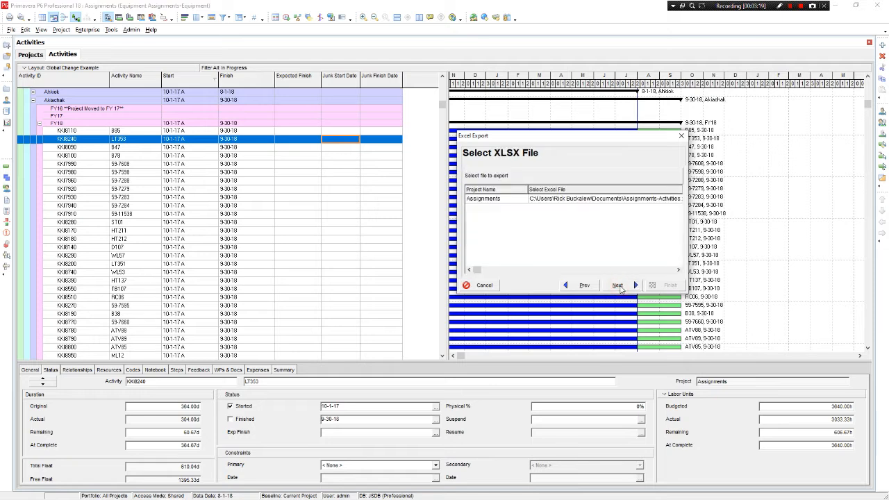
# Set the export file to "KKI expected finish changes.xlsx" in the Documents folder
pyautogui.click(623, 200)
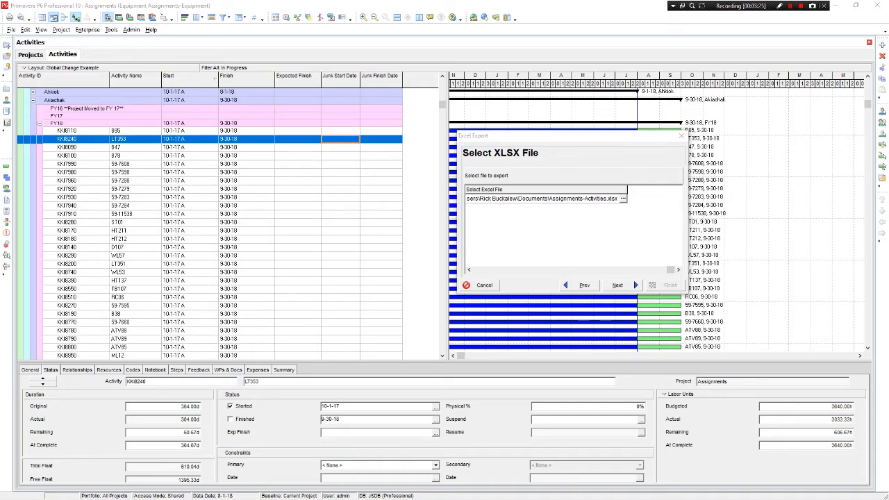
pyautogui.moveTo(482, 145); pyautogui.dragTo(379, 150)
pyautogui.scroll(-6, 389, 208)
pyautogui.click(397, 277)
pyautogui.click(517, 311)
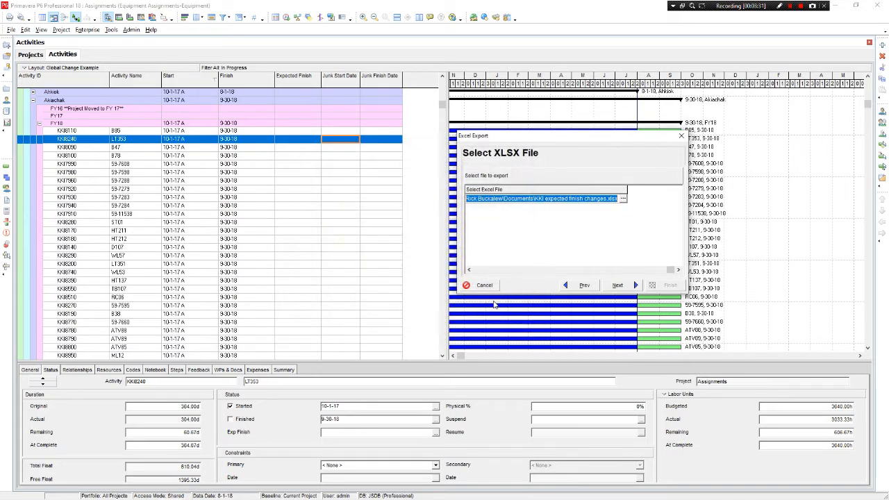
# Run the activities export from the summary page and close the export wizard
pyautogui.click(616, 285)
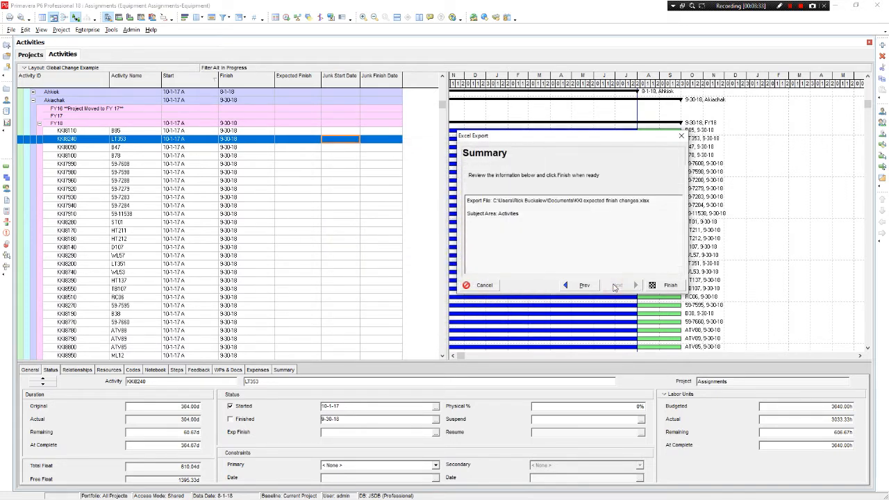
pyautogui.click(668, 287)
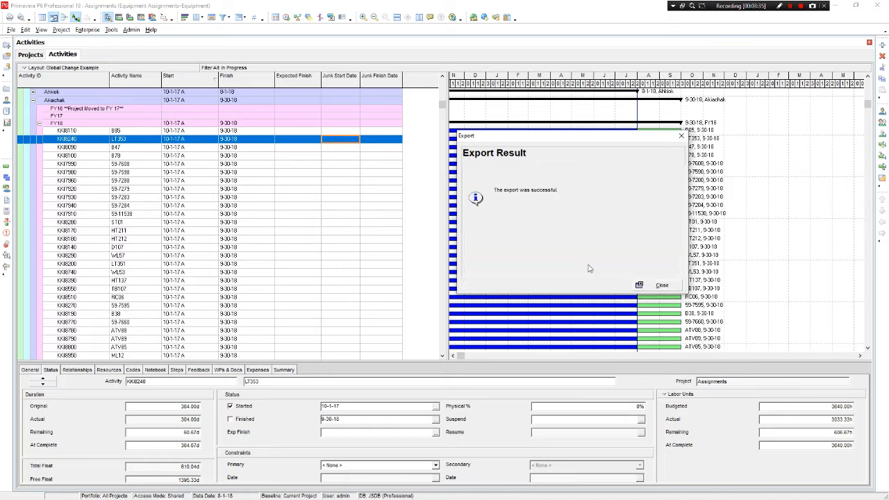
pyautogui.click(659, 285)
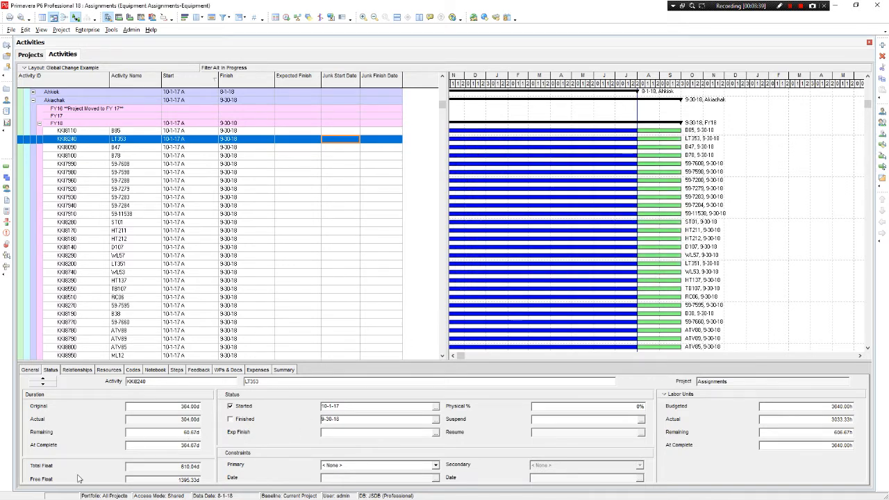
# Open "KKI expected finish changes.xlsx" in Excel and review the Start, Finish and Expected Finish columns
pyautogui.click(60, 494)
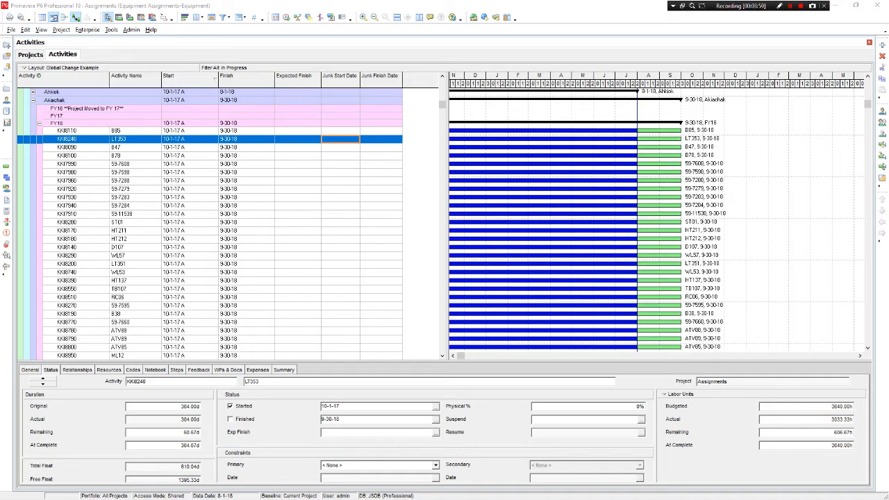
pyautogui.moveTo(0, 97); pyautogui.dragTo(431, 1)
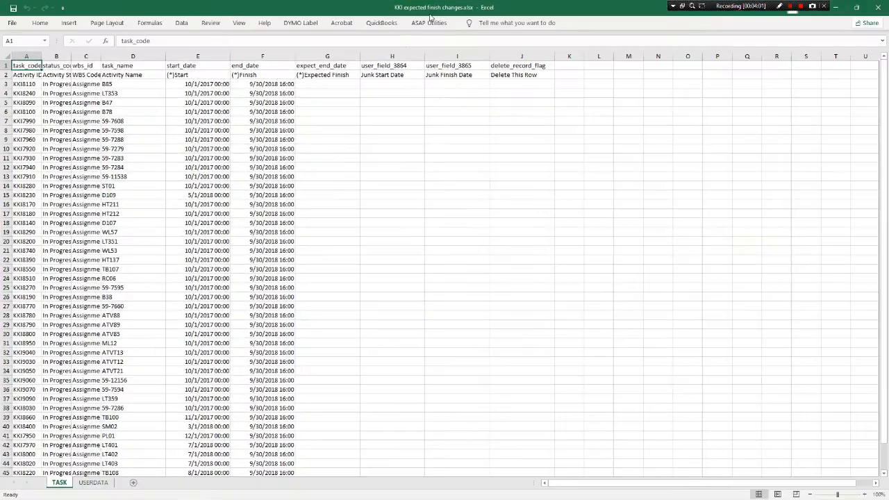
pyautogui.click(250, 75)
pyautogui.click(205, 74)
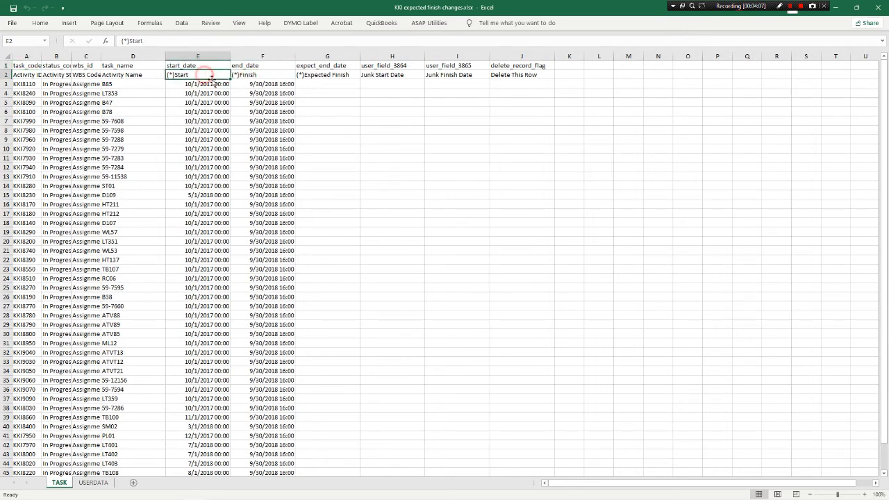
pyautogui.click(318, 77)
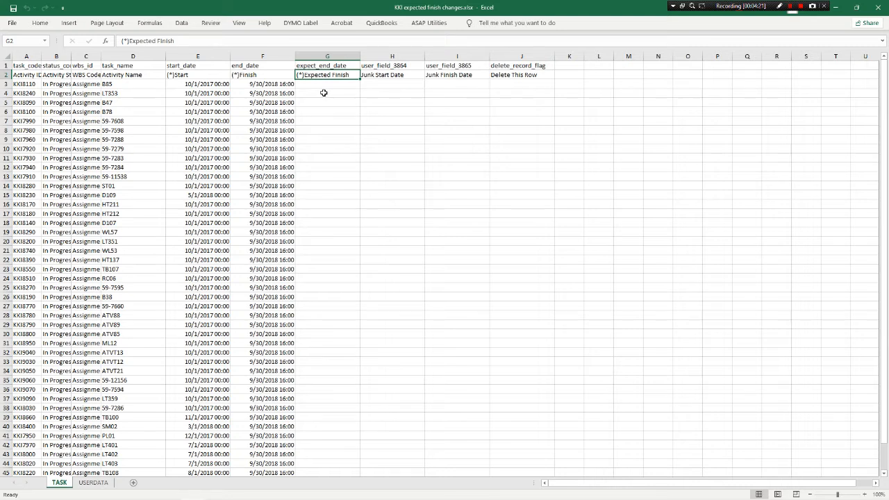
pyautogui.click(324, 92)
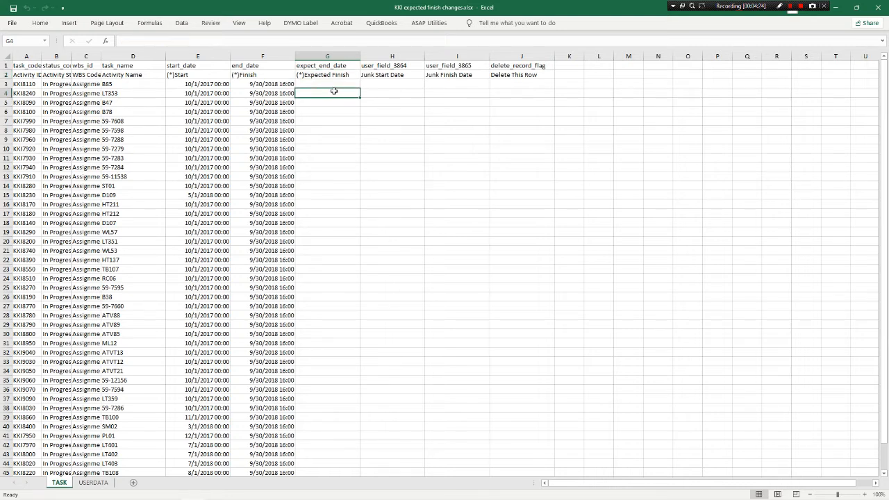
# Format columns E through I, from Start to Junk Finish Date, as dates of the type *3/14/2012
pyautogui.click(211, 57)
pyautogui.moveTo(223, 64); pyautogui.dragTo(439, 81)
pyautogui.rightClick(439, 82)
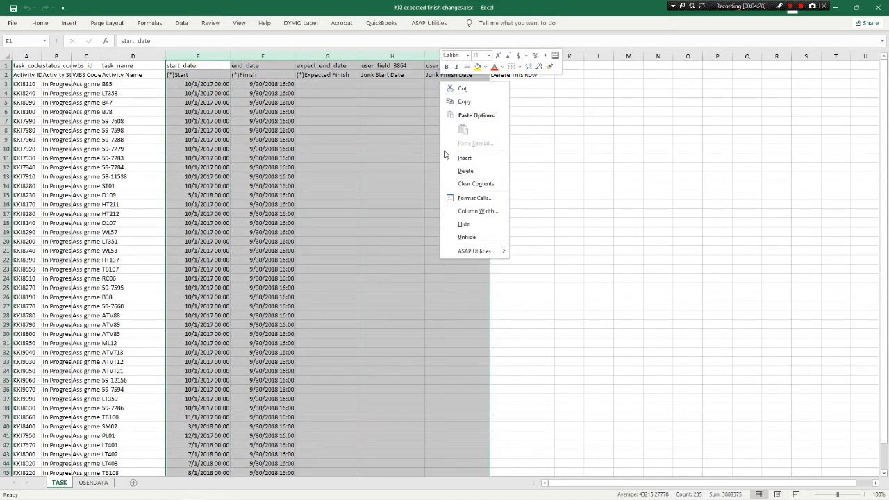
pyautogui.click(464, 198)
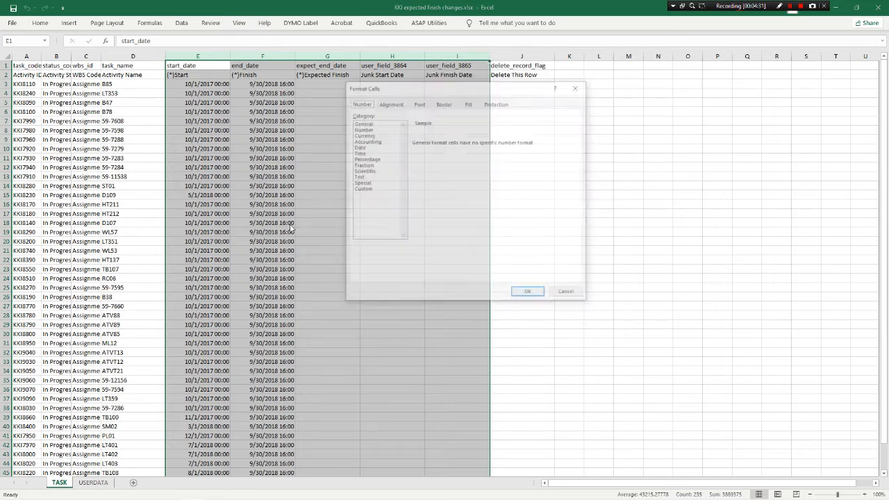
pyautogui.click(362, 148)
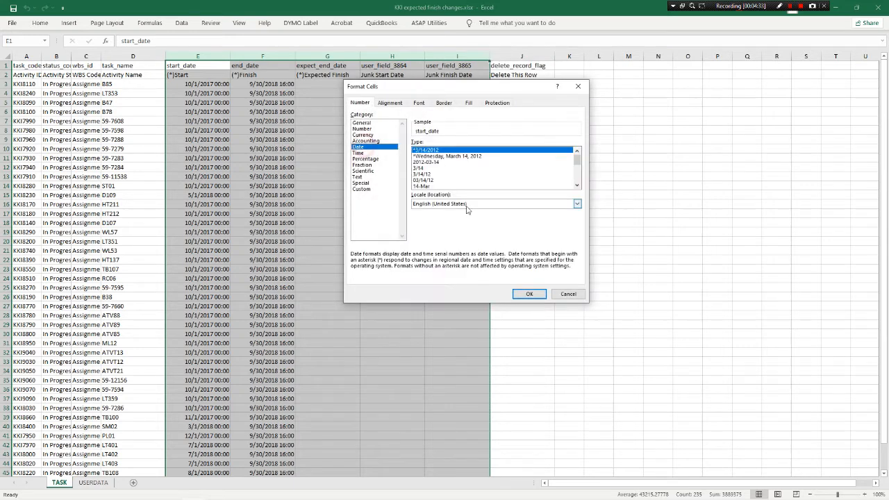
pyautogui.click(528, 294)
pyautogui.click(357, 204)
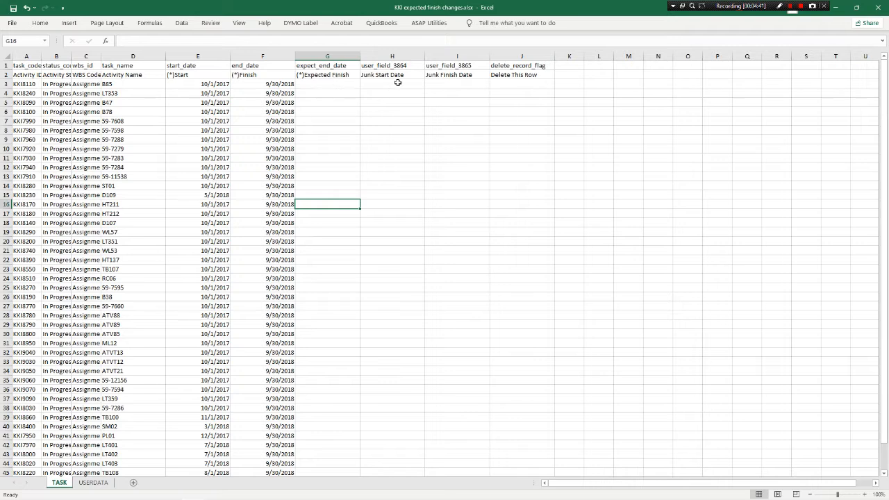
# Enter the formula =F3-30 in Junk Finish Date cell I3 and fill it down to row 22
pyautogui.click(451, 83)
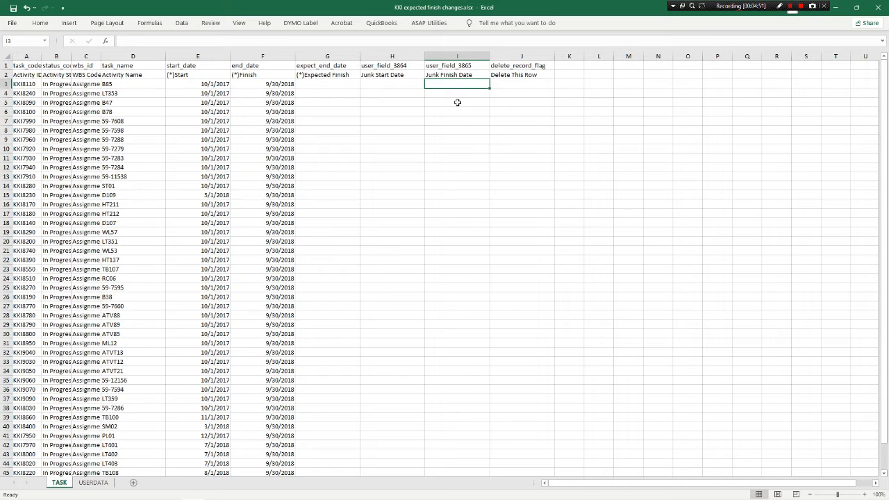
pyautogui.write('=')
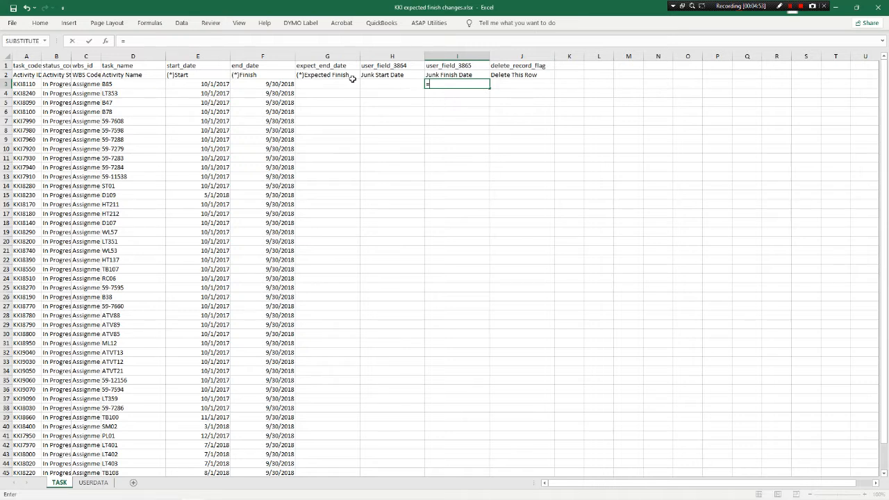
pyautogui.click(288, 84)
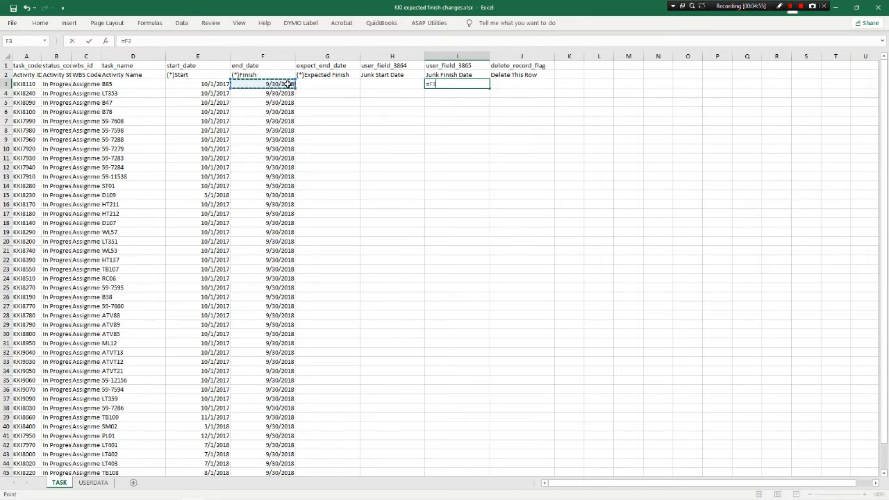
pyautogui.write('-')
pyautogui.press('Return')
pyautogui.click(481, 84)
pyautogui.moveTo(490, 87); pyautogui.dragTo(483, 277)
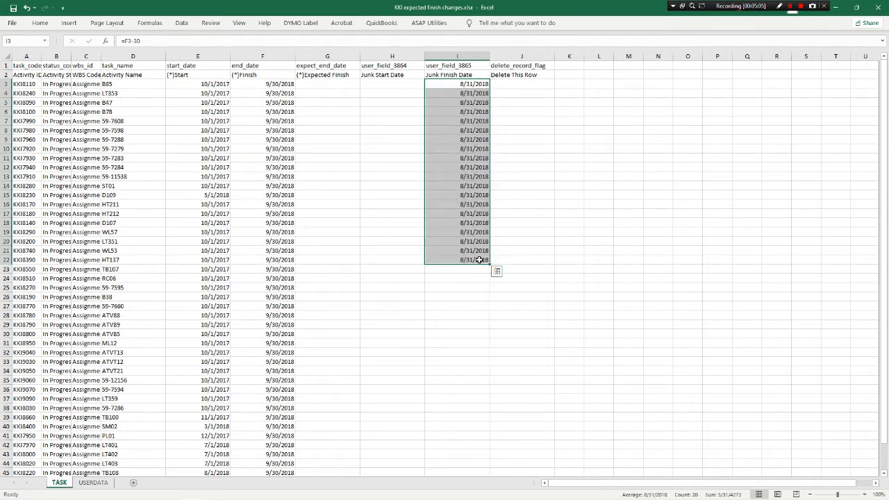
# Change the formula in I22 to =F22-45 and fill it down to row 43
pyautogui.click(478, 260)
pyautogui.click(151, 39)
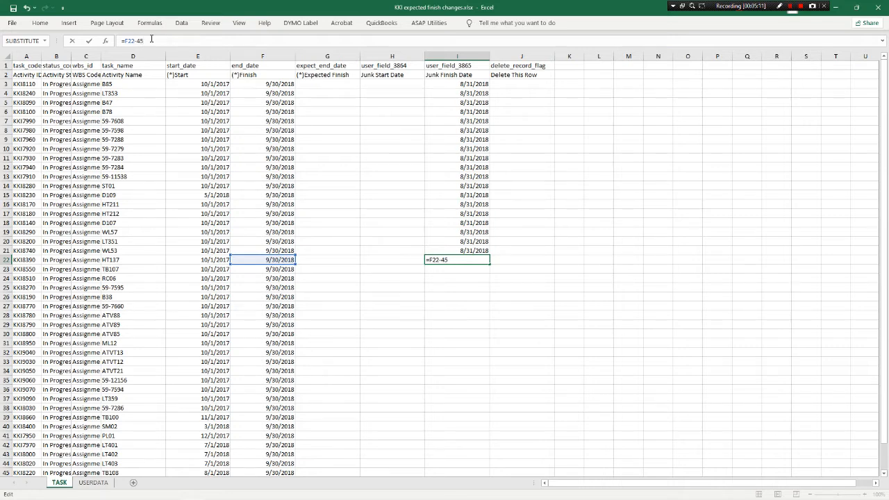
pyautogui.write('45')
pyautogui.press('Return')
pyautogui.click(445, 259)
pyautogui.moveTo(491, 264); pyautogui.dragTo(483, 462)
pyautogui.scroll(-2, 539, 335)
pyautogui.scroll(-2, 539, 335)
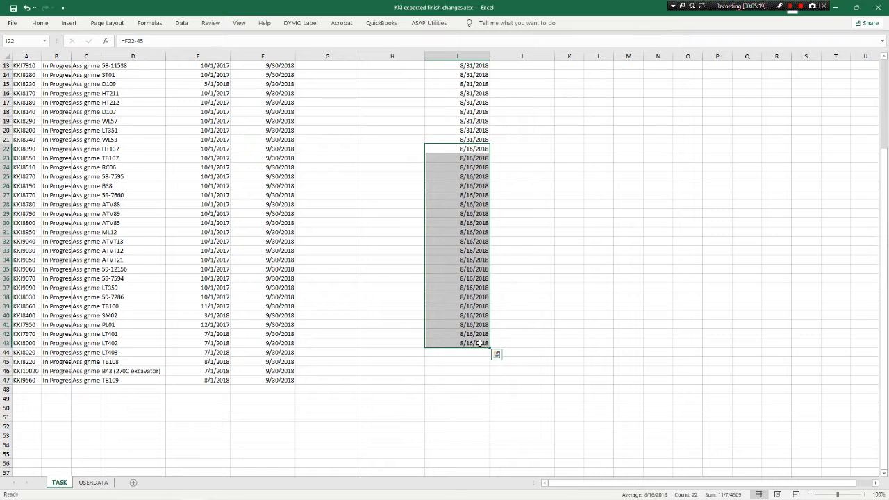
# Change the formula in I43 to =F43-60 and fill it down to row 47
pyautogui.click(479, 343)
pyautogui.click(178, 40)
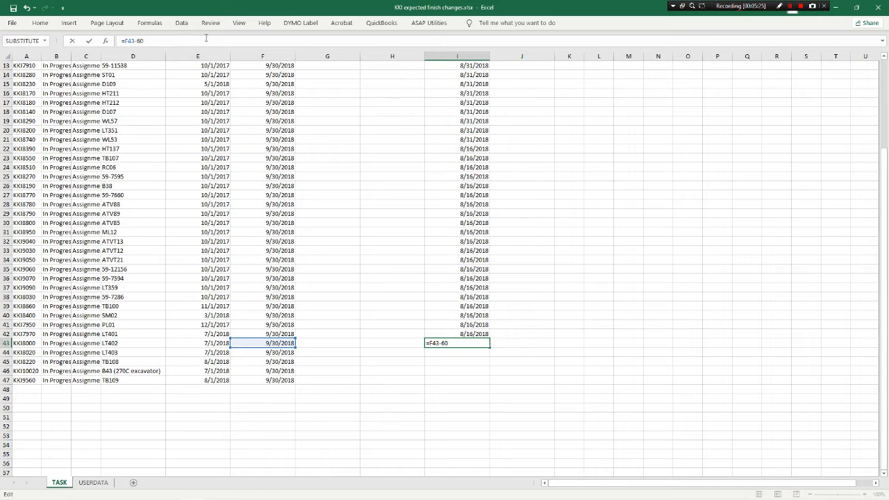
pyautogui.press('Return')
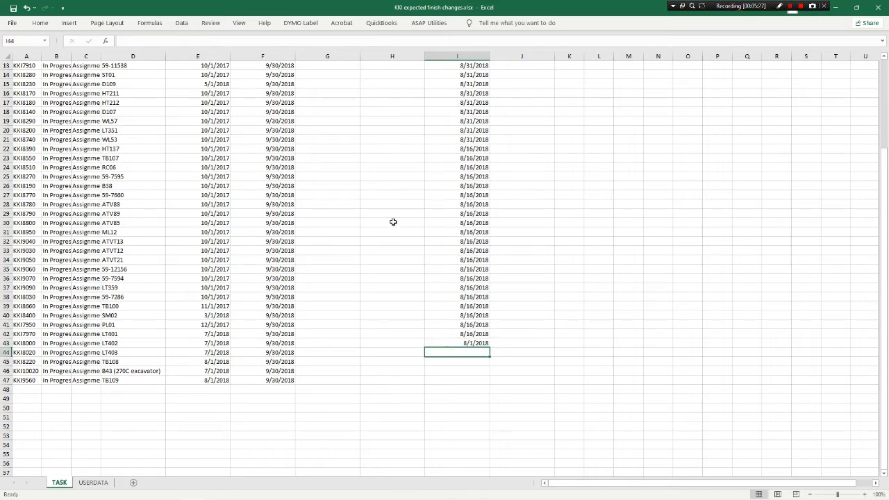
pyautogui.click(487, 343)
pyautogui.moveTo(490, 348); pyautogui.dragTo(488, 385)
pyautogui.click(518, 360)
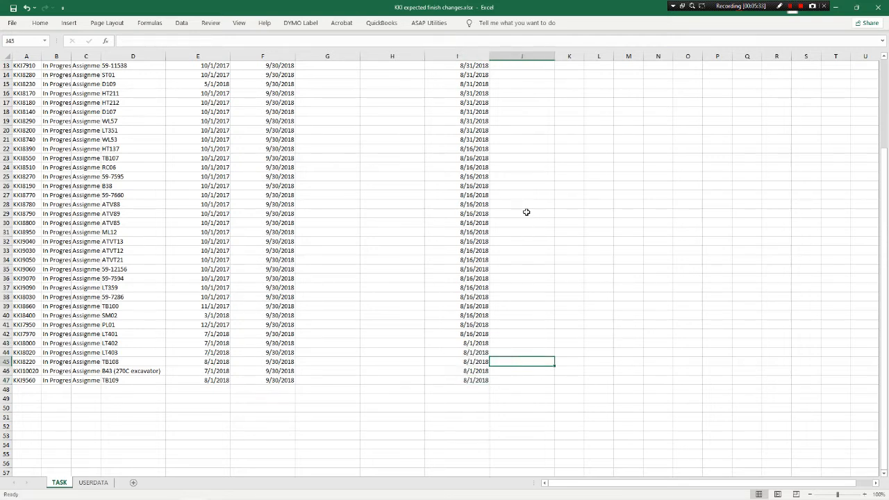
# Copy the Junk Finish Date column and paste it over itself as values to replace the formulas
pyautogui.scroll(4, 528, 216)
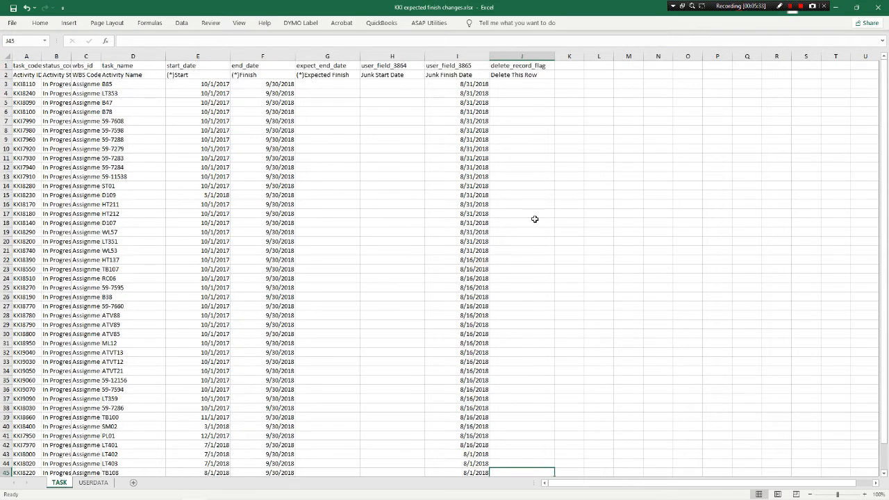
pyautogui.click(475, 84)
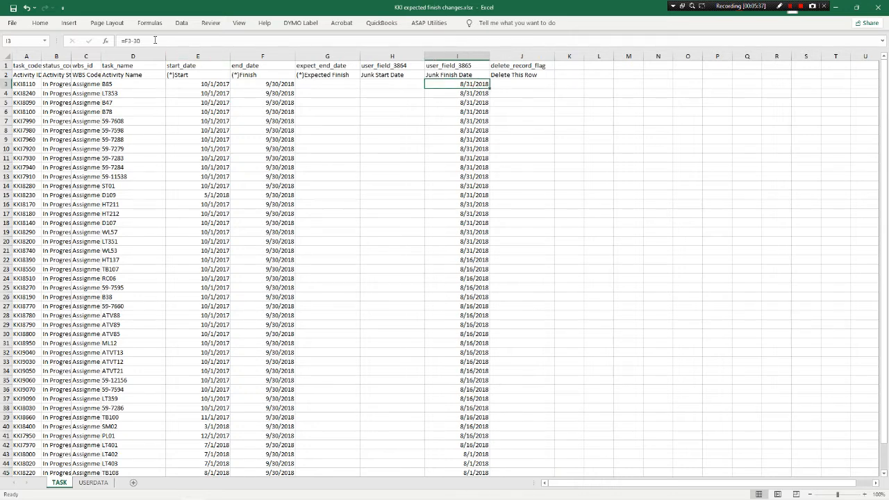
pyautogui.click(463, 55)
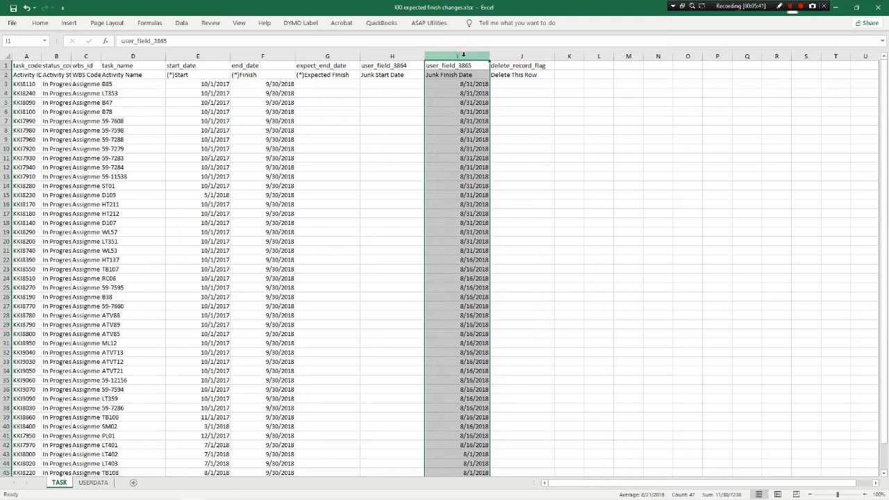
pyautogui.rightClick(466, 57)
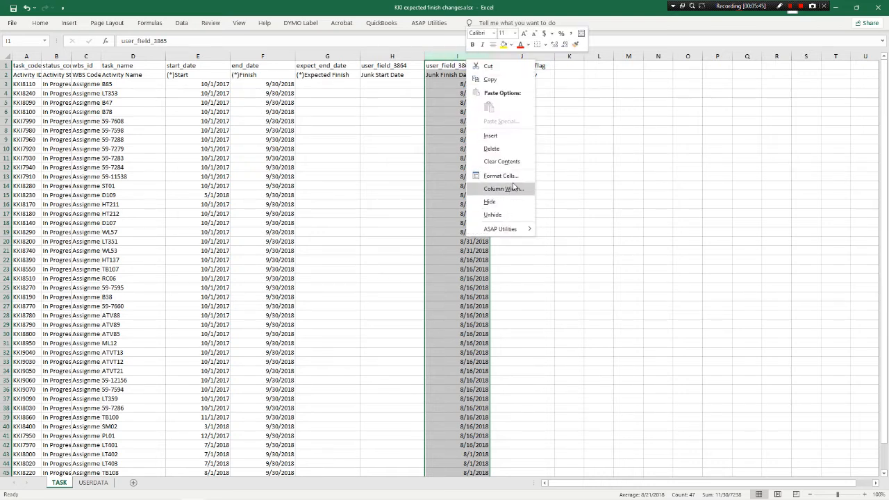
pyautogui.click(490, 79)
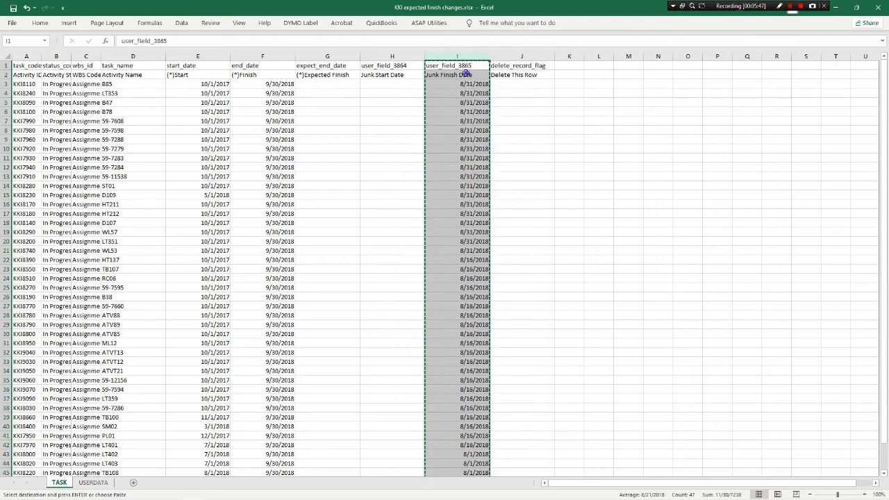
pyautogui.rightClick(466, 73)
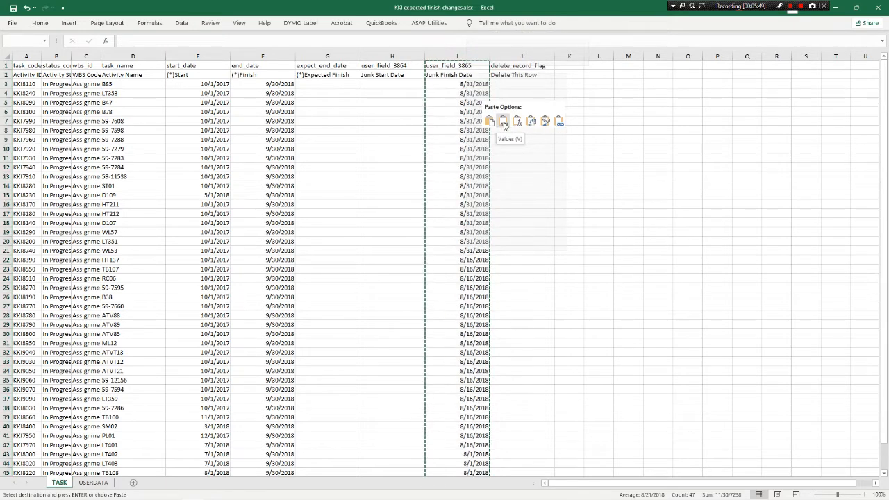
pyautogui.click(503, 122)
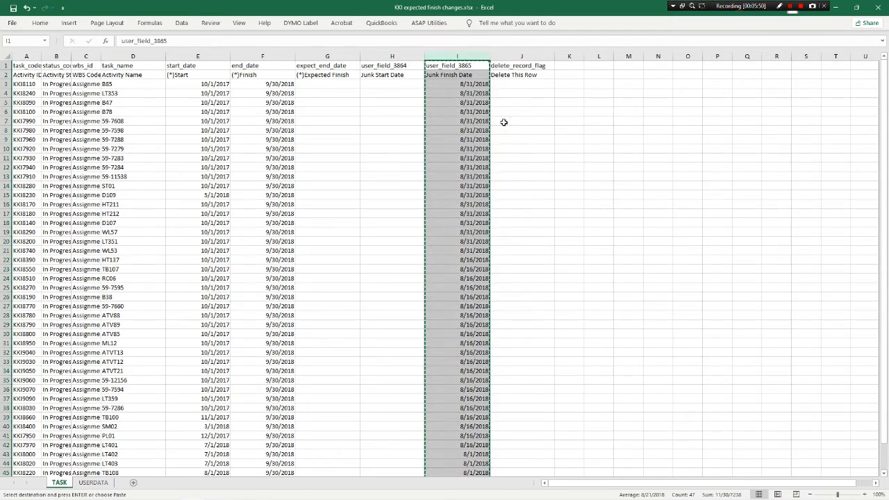
# Check several Junk Finish Date cells for plain dates instead of formulas and clear the copy selection
pyautogui.click(464, 94)
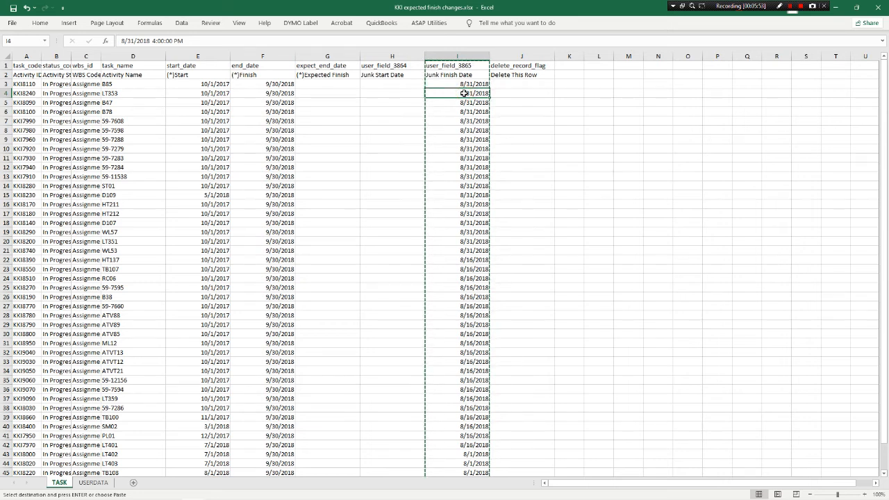
pyautogui.click(471, 121)
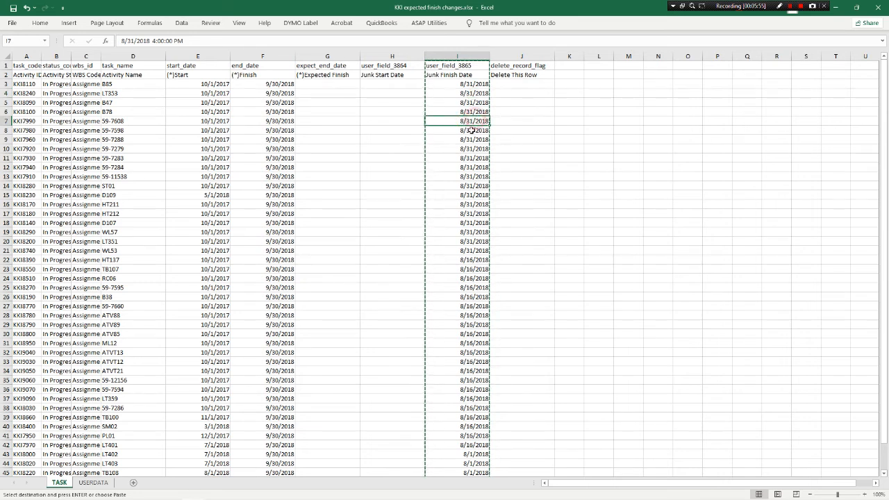
pyautogui.click(401, 130)
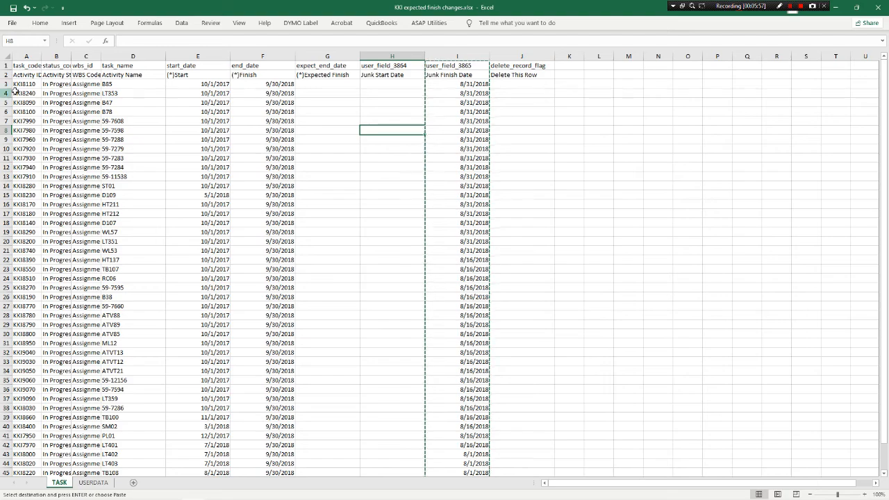
pyautogui.click(14, 23)
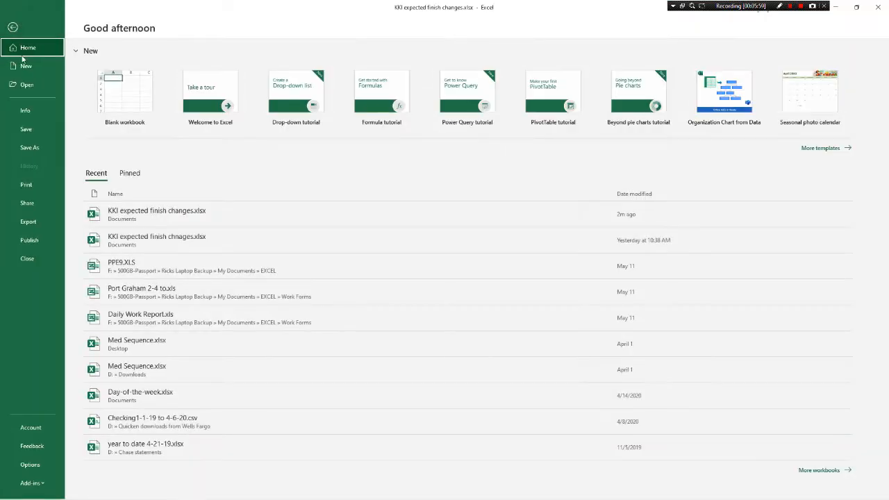
pyautogui.press('Escape')
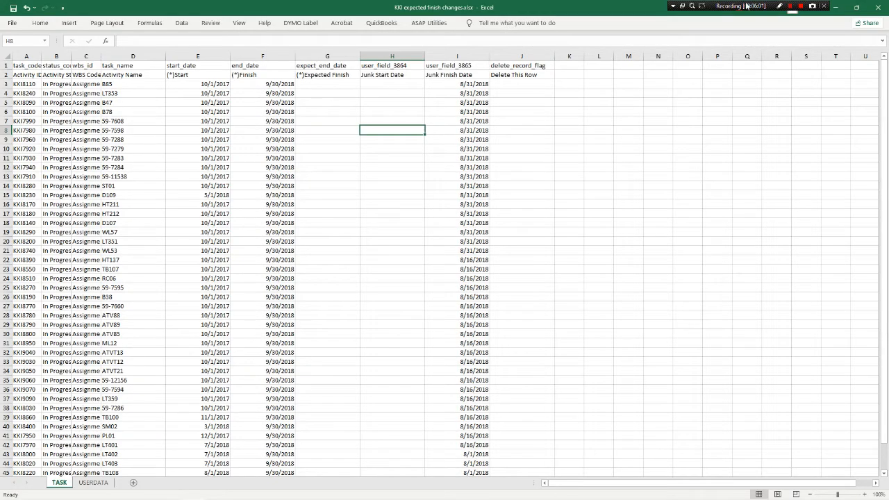
# Close the Excel workbook, return to Primavera P6 and start an import in Spreadsheet (XLSX) format
pyautogui.click(881, 7)
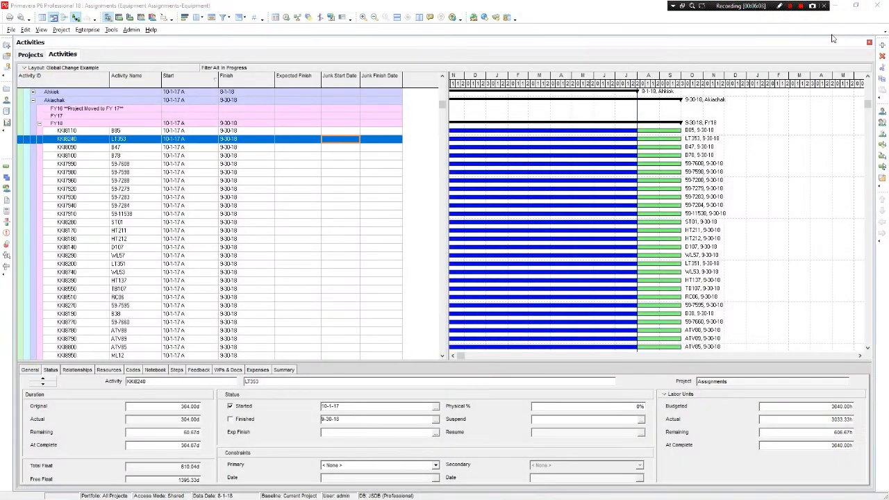
pyautogui.click(12, 30)
pyautogui.press('Escape')
pyautogui.click(312, 193)
pyautogui.click(435, 267)
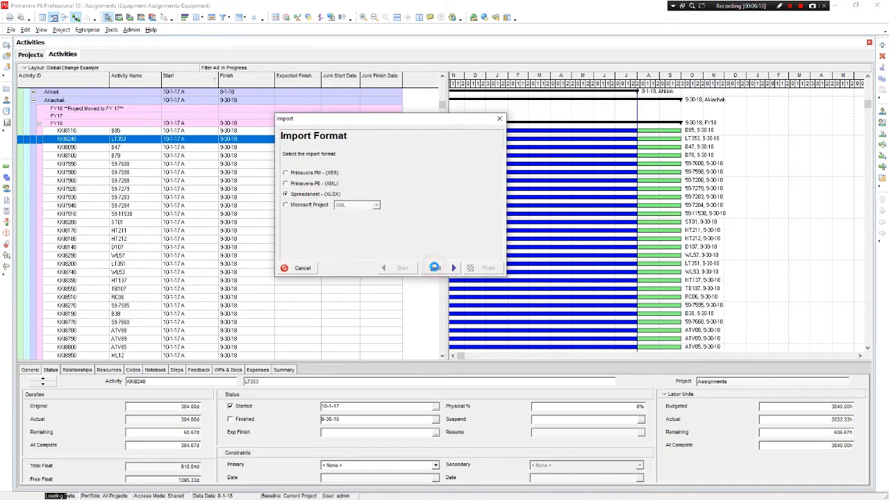
# Choose KKI expected finish changes.xlsx from the Documents folder as the file to import
pyautogui.click(441, 219)
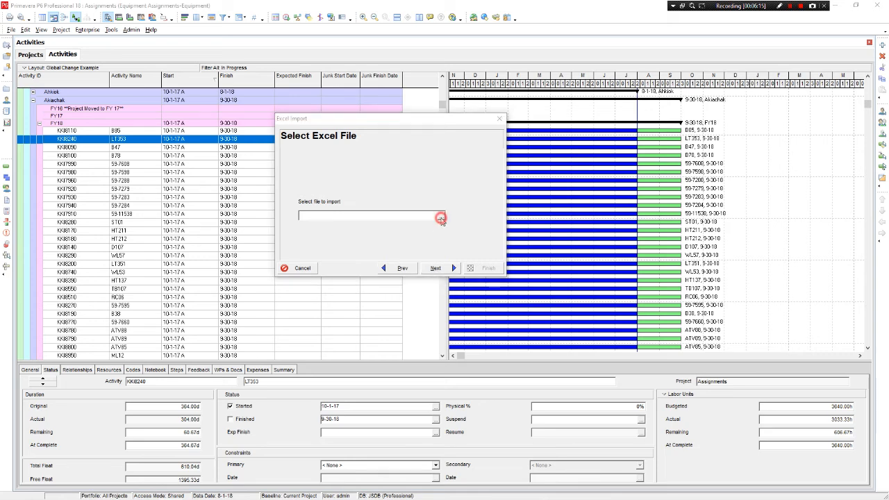
pyautogui.scroll(-3, 417, 229)
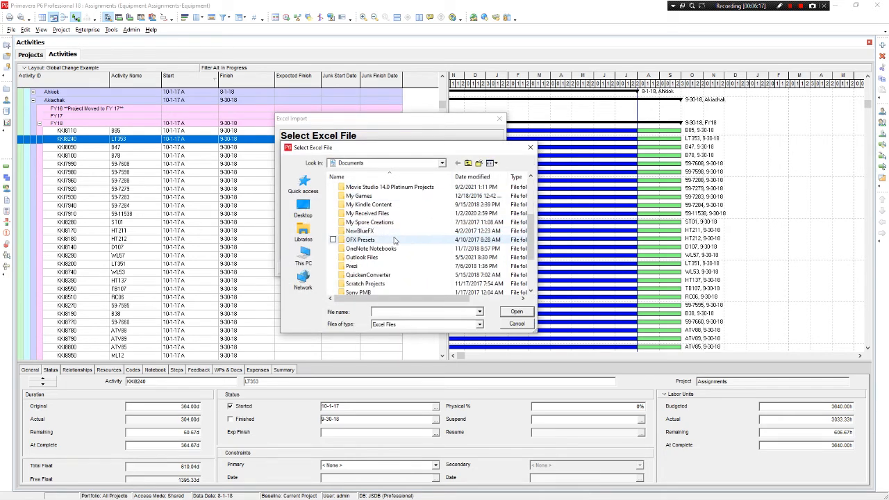
pyautogui.scroll(-2, 394, 240)
pyautogui.click(394, 275)
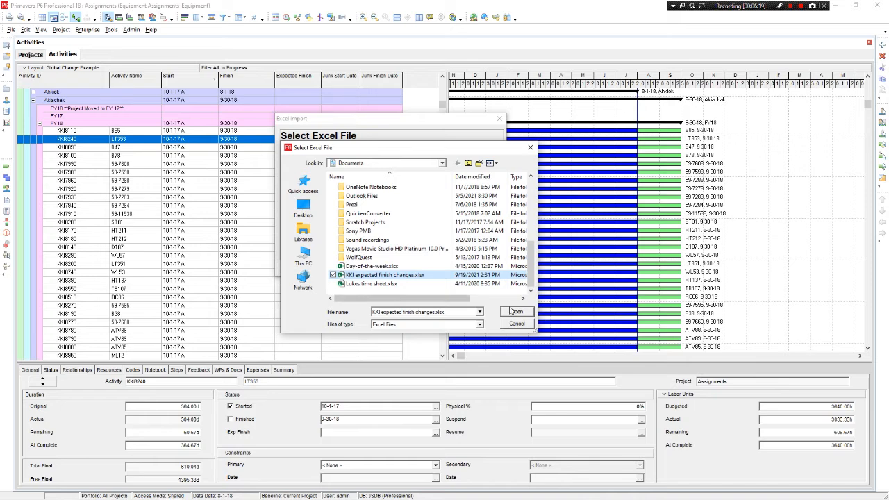
pyautogui.click(517, 313)
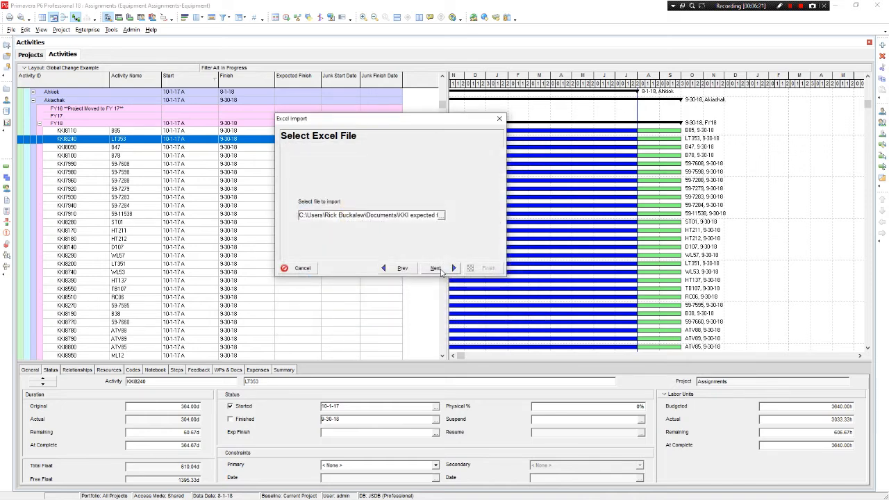
pyautogui.click(437, 270)
# Set the import to update Activities in the existing Assignments project
pyautogui.click(311, 180)
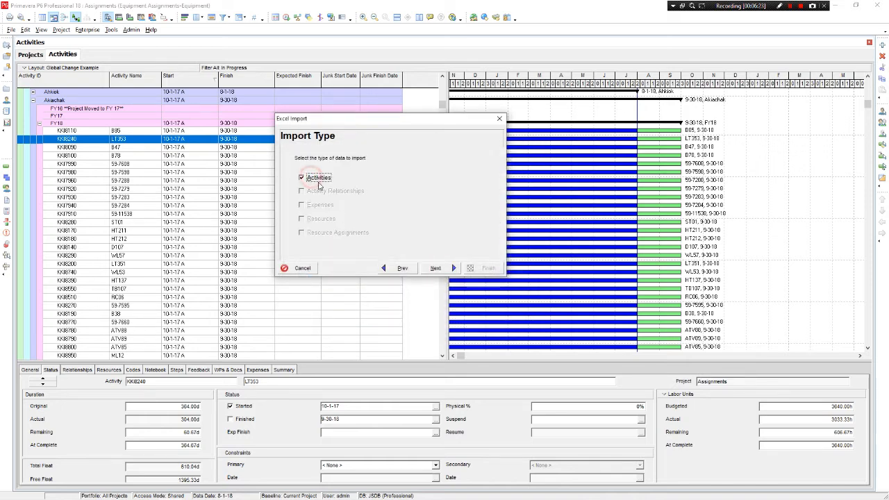
pyautogui.click(435, 269)
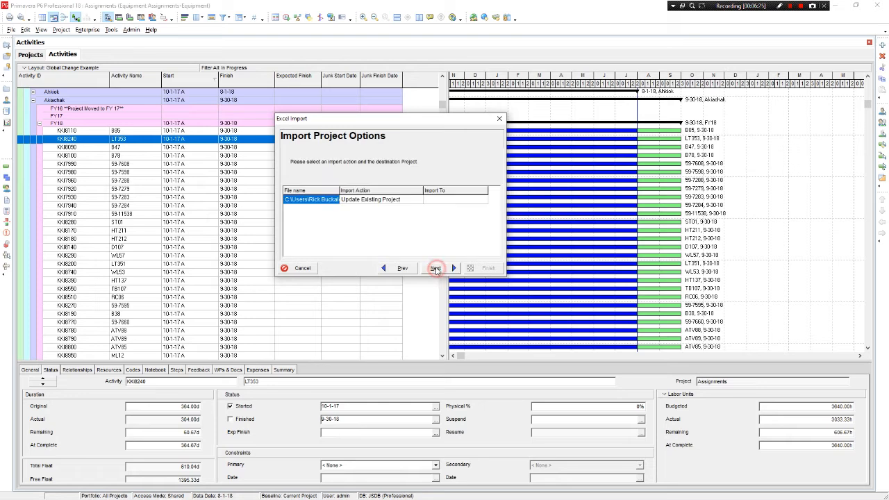
pyautogui.click(441, 200)
pyautogui.click(440, 200)
pyautogui.click(483, 199)
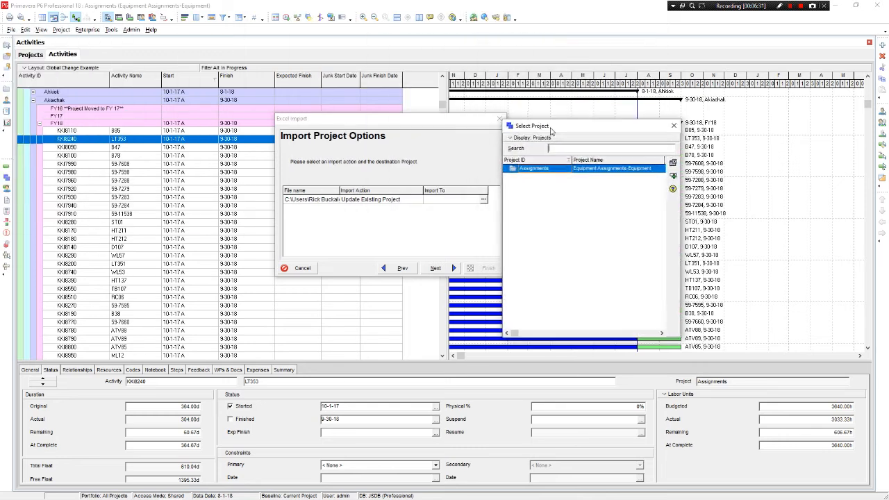
pyautogui.doubleClick(589, 173)
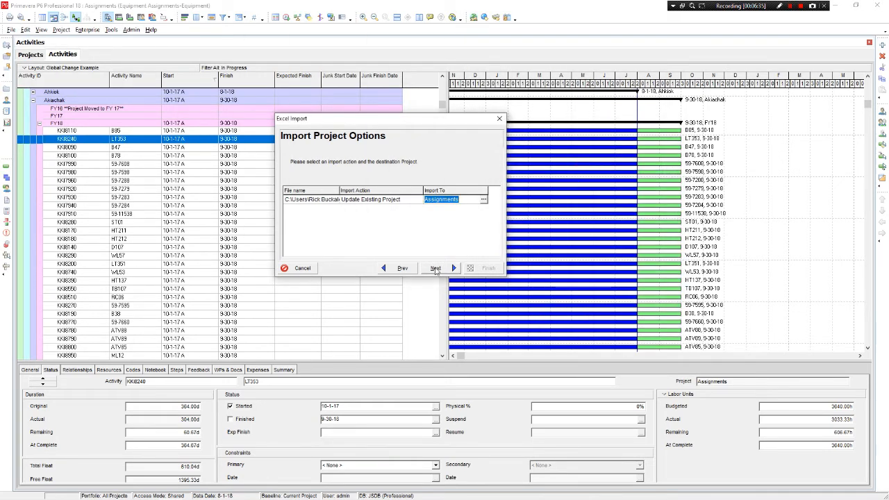
# Run the spreadsheet import to completion and close the import wizard
pyautogui.click(436, 268)
pyautogui.click(487, 269)
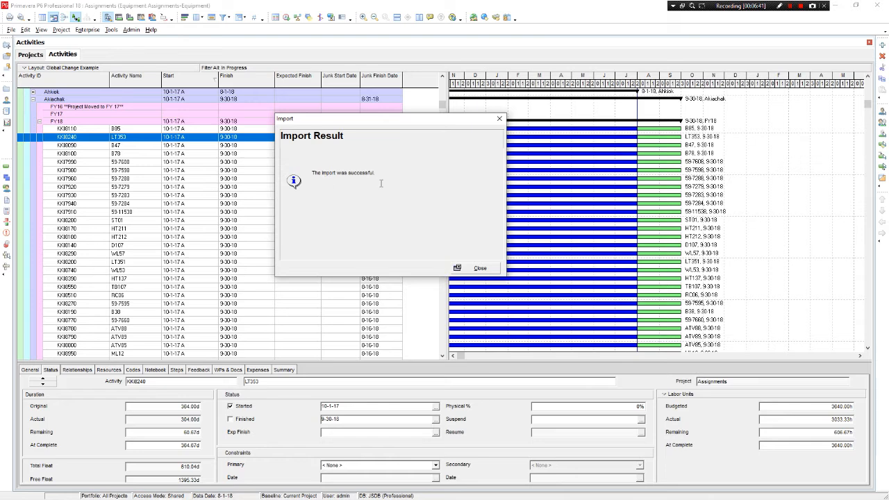
pyautogui.click(480, 268)
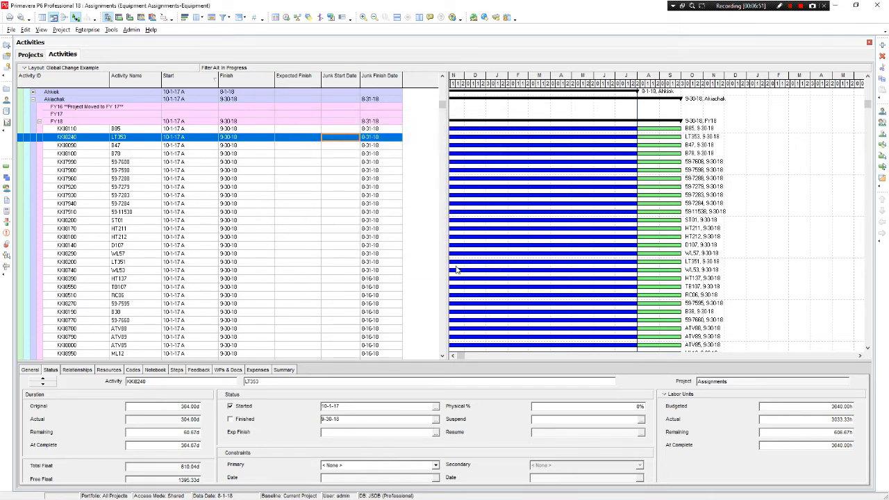
# Examine the imported Junk Finish Date values of the Akiachak FY18 activities
pyautogui.scroll(4, 396, 159)
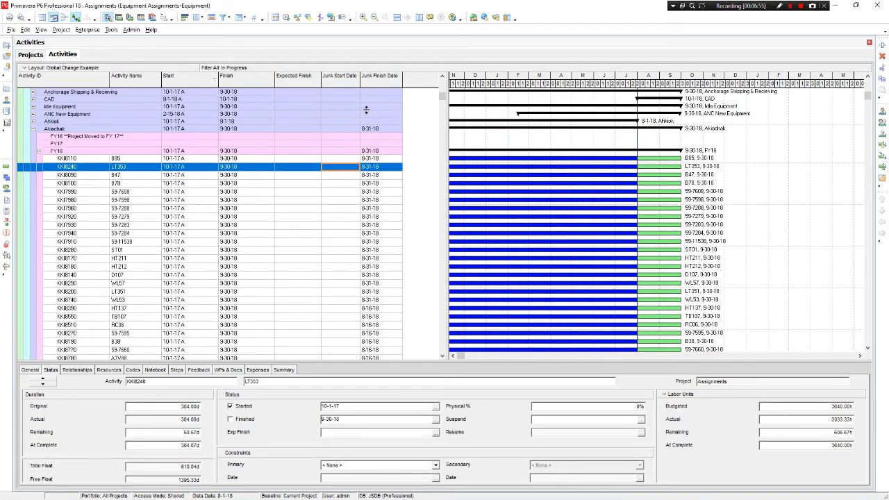
pyautogui.click(375, 191)
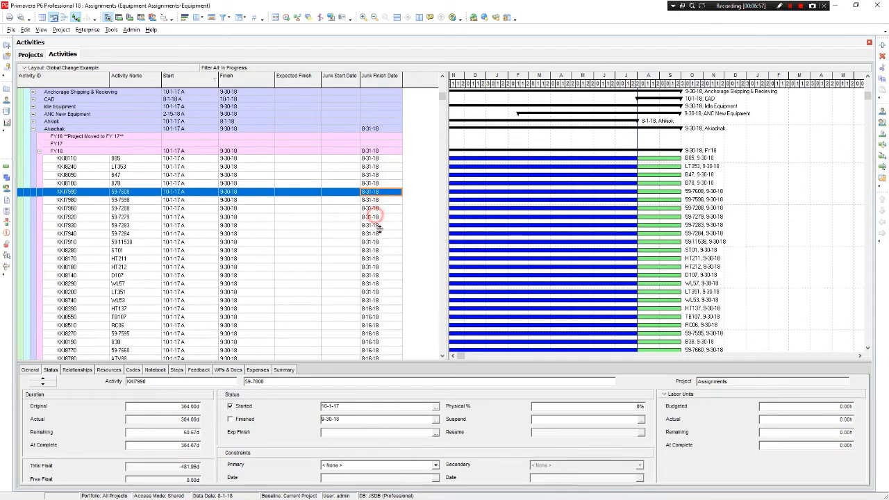
pyautogui.scroll(-3, 378, 216)
pyautogui.scroll(-5, 380, 238)
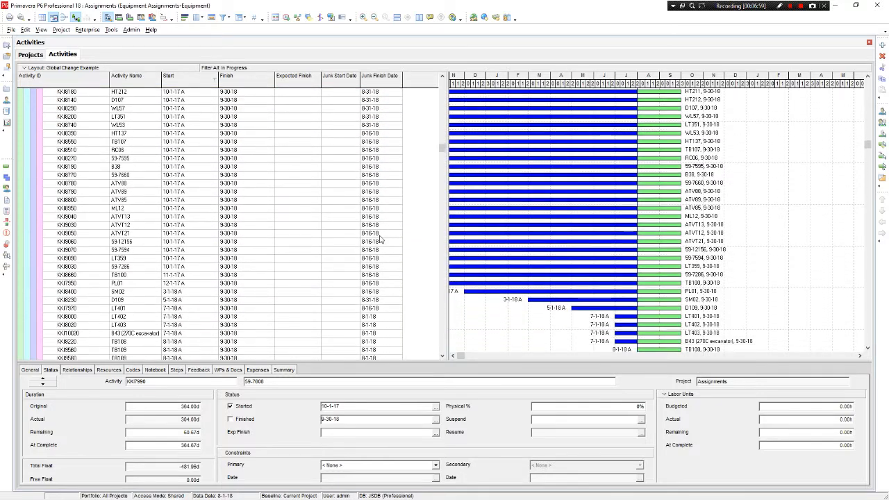
pyautogui.scroll(-2, 378, 310)
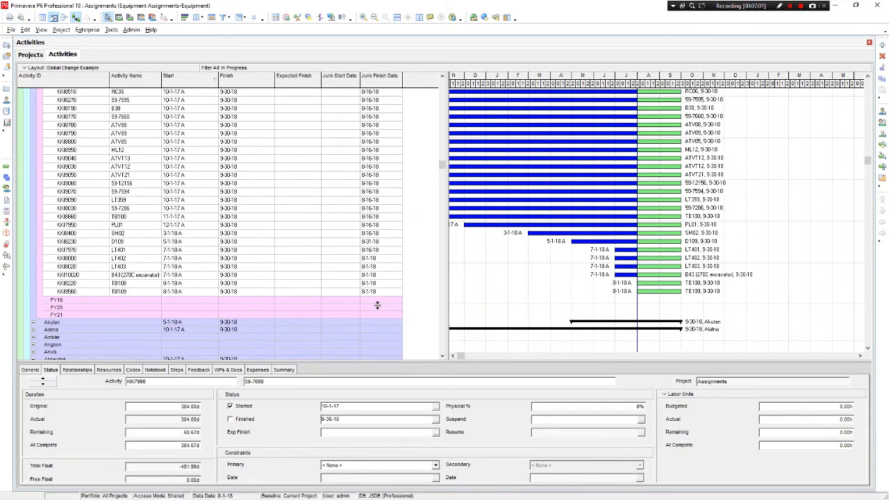
pyautogui.scroll(-2, 287, 309)
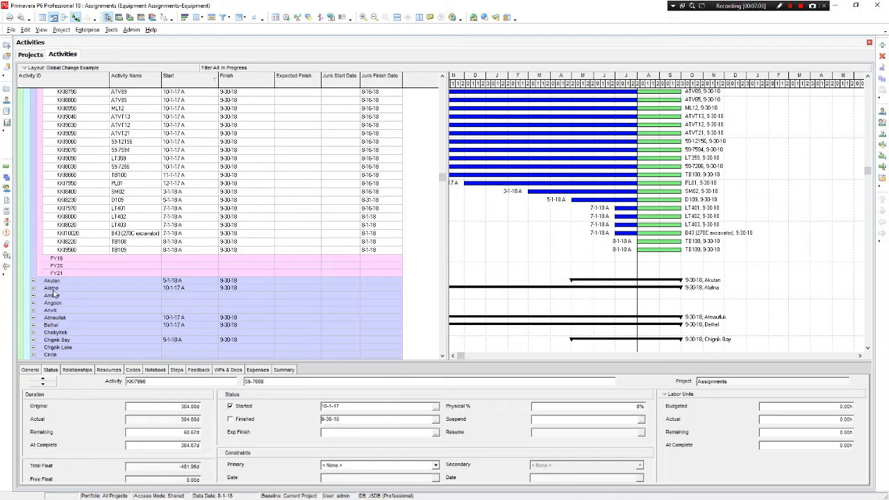
# Expand all location and fiscal-year groups in the activity table
pyautogui.rightClick(197, 310)
pyautogui.click(219, 306)
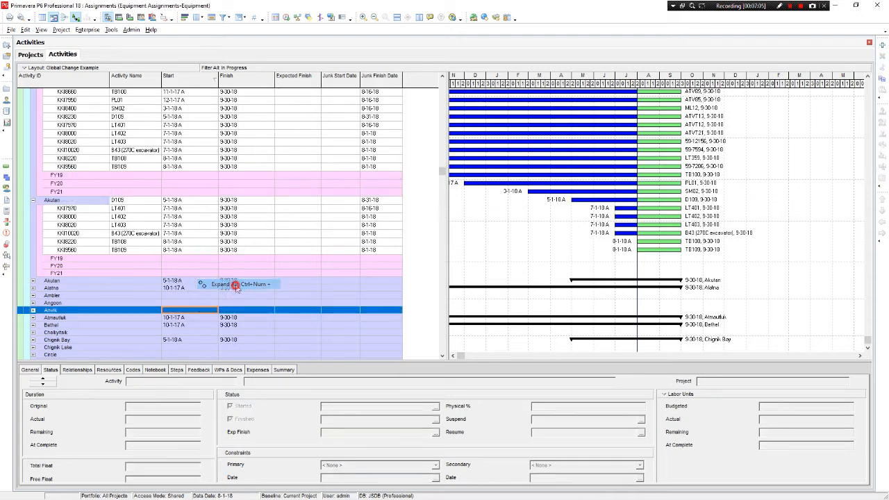
pyautogui.click(233, 284)
# Check the Junk Finish Date column of the other locations, such as Akutan, Atmautluk and Bethel, against Akiachak
pyautogui.scroll(2, 271, 282)
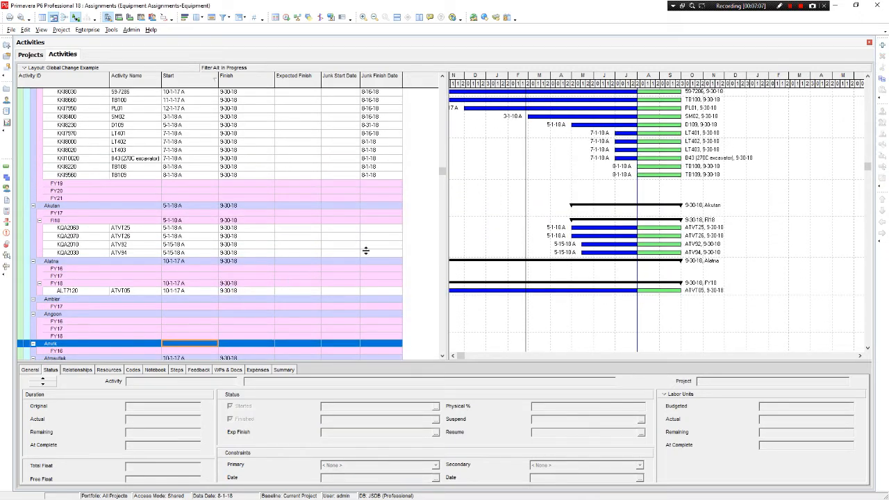
pyautogui.scroll(-7, 382, 278)
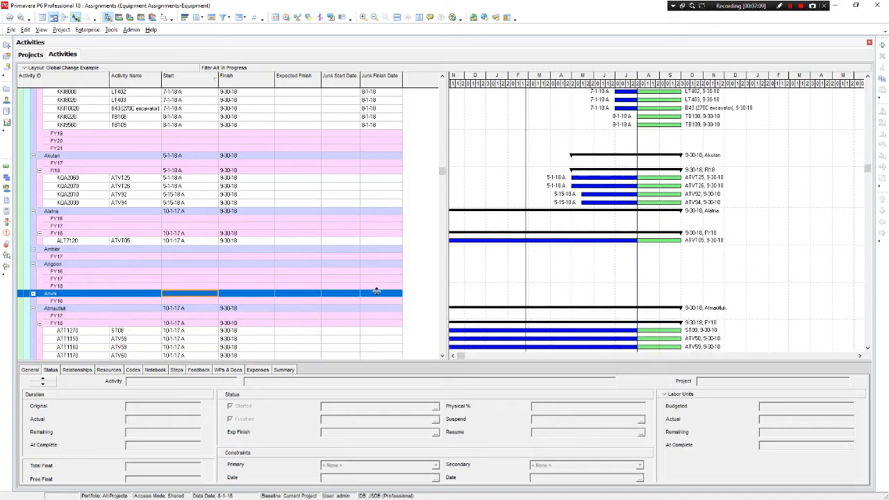
pyautogui.scroll(-10, 378, 299)
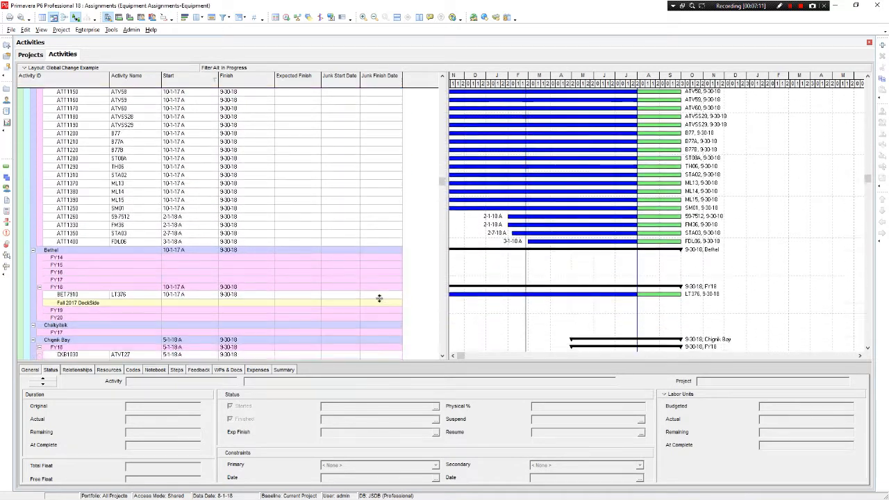
pyautogui.scroll(-5, 377, 304)
pyautogui.scroll(6, 377, 311)
pyautogui.scroll(15, 370, 339)
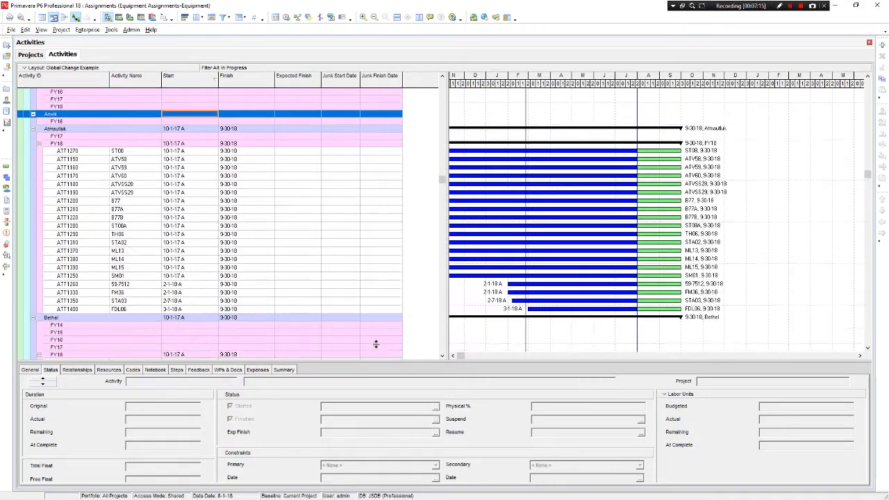
pyautogui.scroll(10, 377, 352)
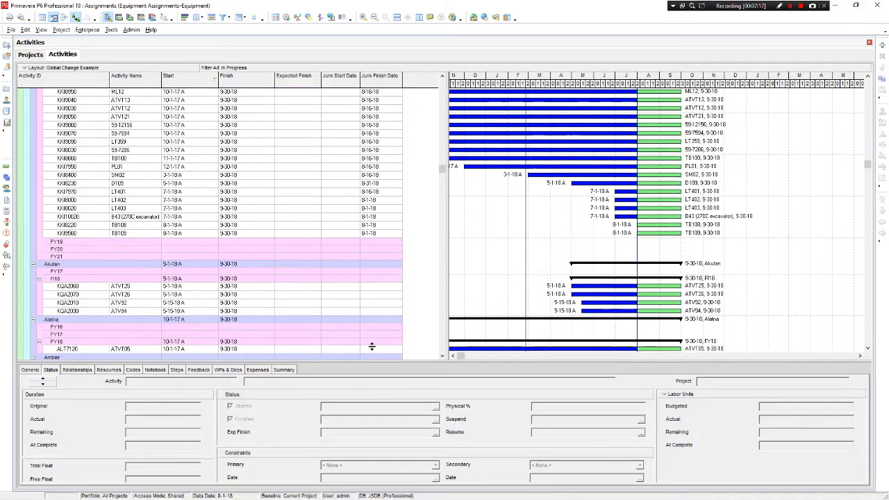
pyautogui.scroll(5, 374, 349)
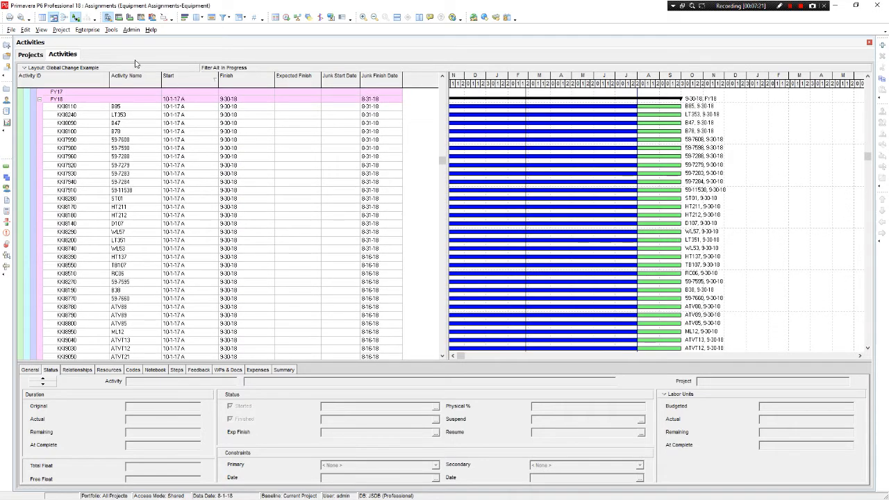
# Open the Global Change list, bring it over the activity table and select the Clear expected finish date field entry
pyautogui.click(112, 30)
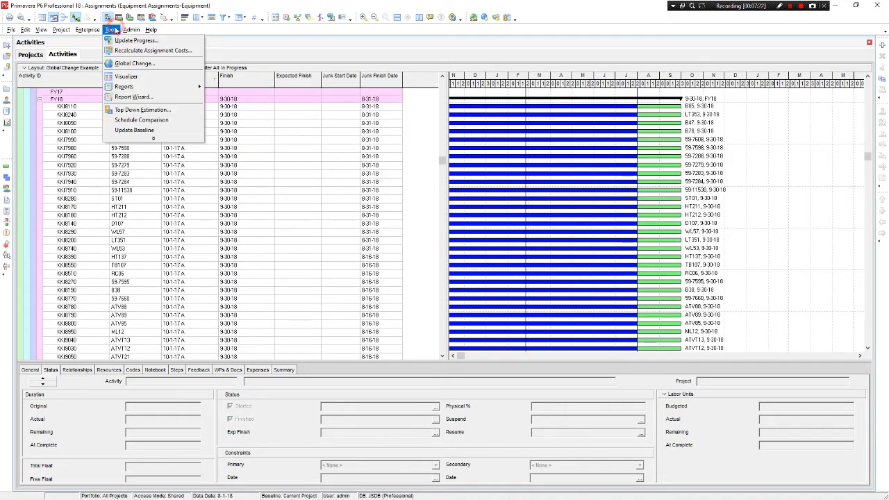
pyautogui.click(132, 64)
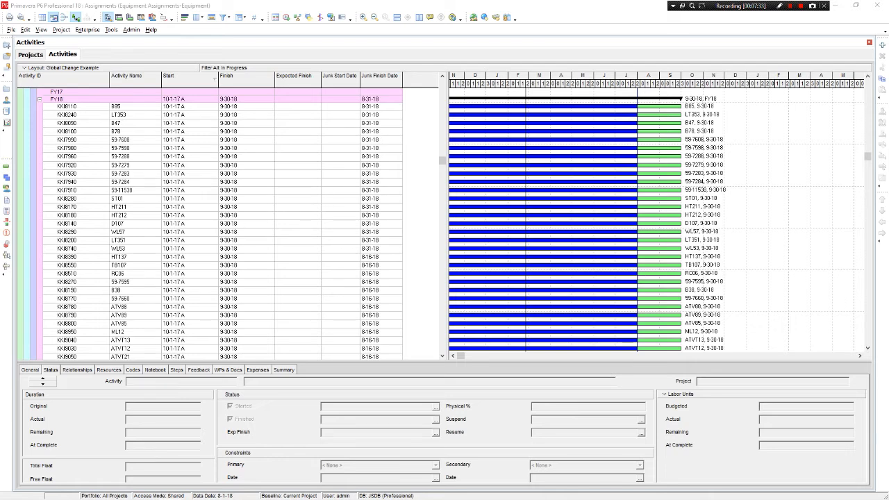
pyautogui.moveTo(0, 122); pyautogui.dragTo(464, 162)
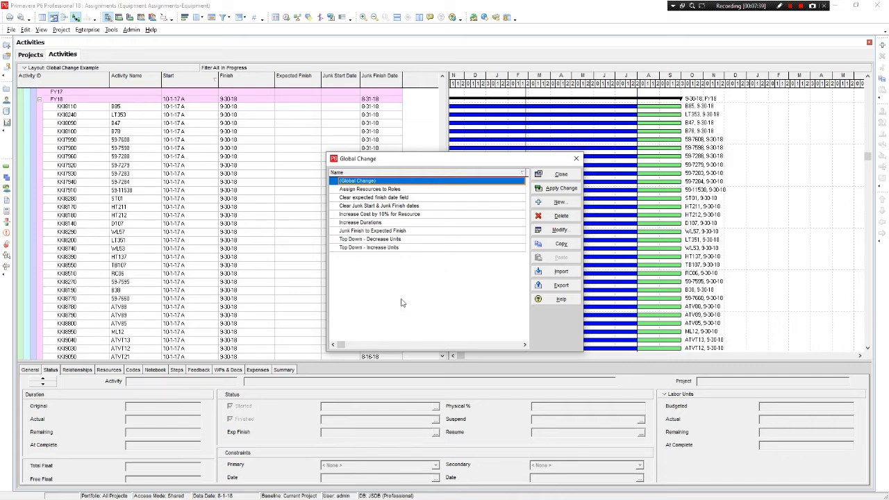
pyautogui.click(365, 197)
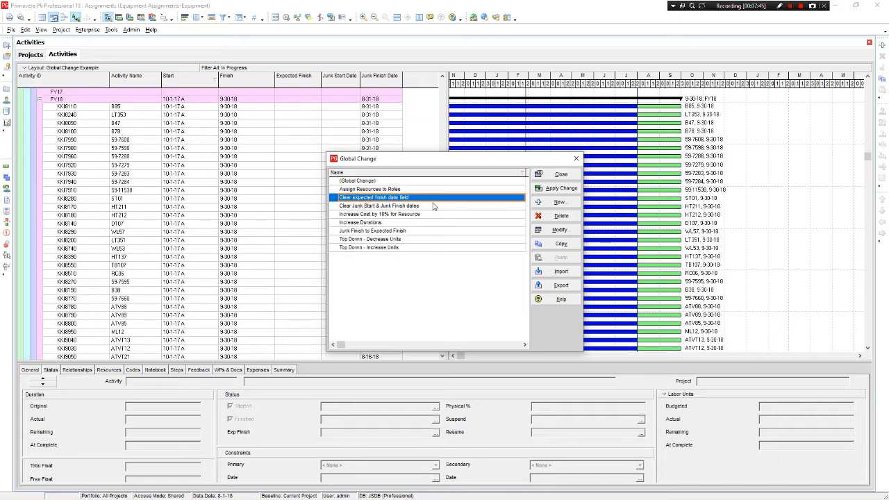
# Open the Clear Junk Start & Junk Finish dates global change, examine its If and Then statements, and close it
pyautogui.click(412, 207)
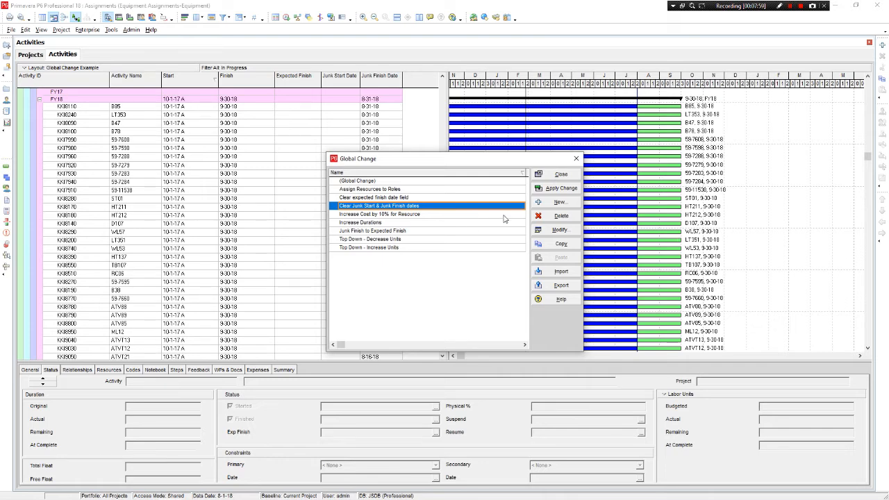
pyautogui.click(562, 230)
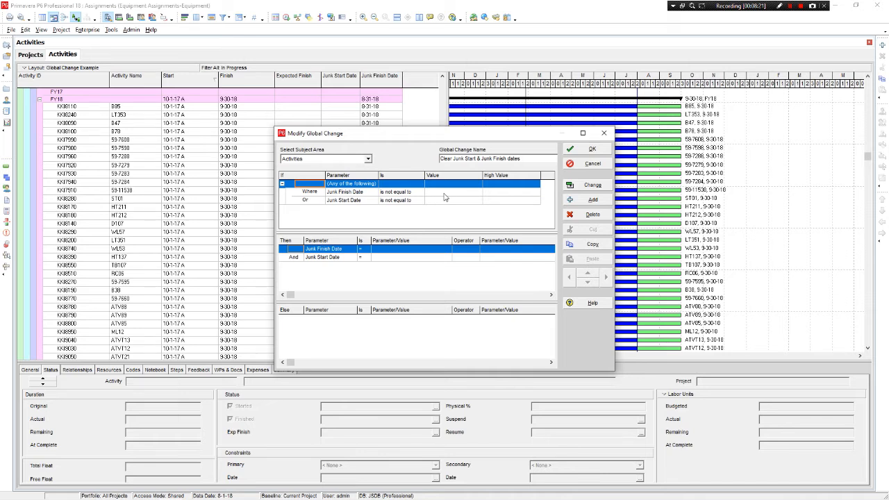
pyautogui.click(392, 258)
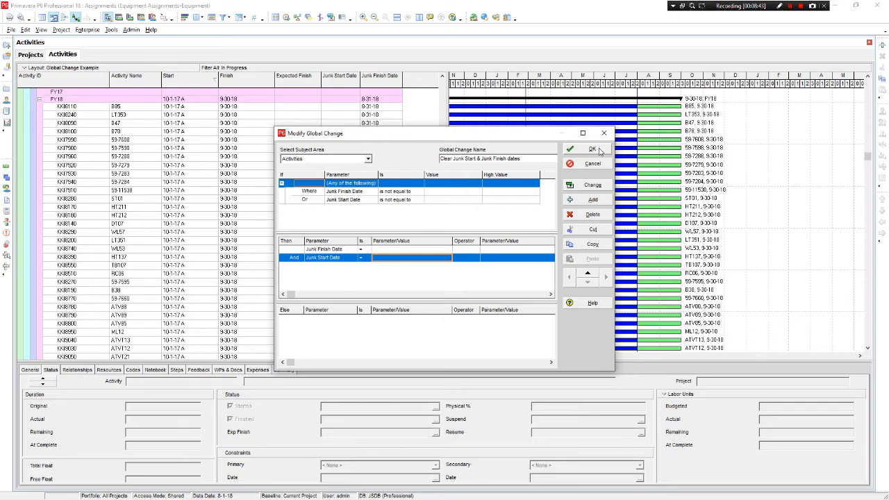
pyautogui.click(592, 150)
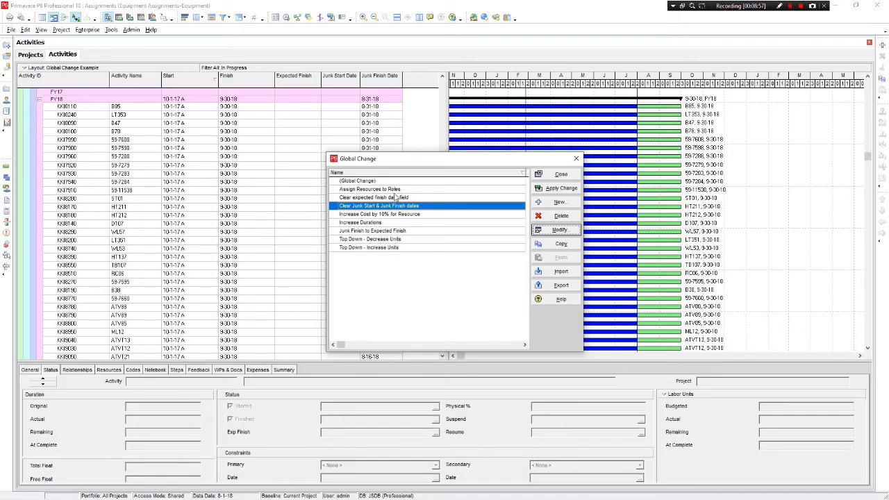
# Open the Junk Finish to Expected Finish global change, examine its If and Then statements, and close it
pyautogui.click(409, 231)
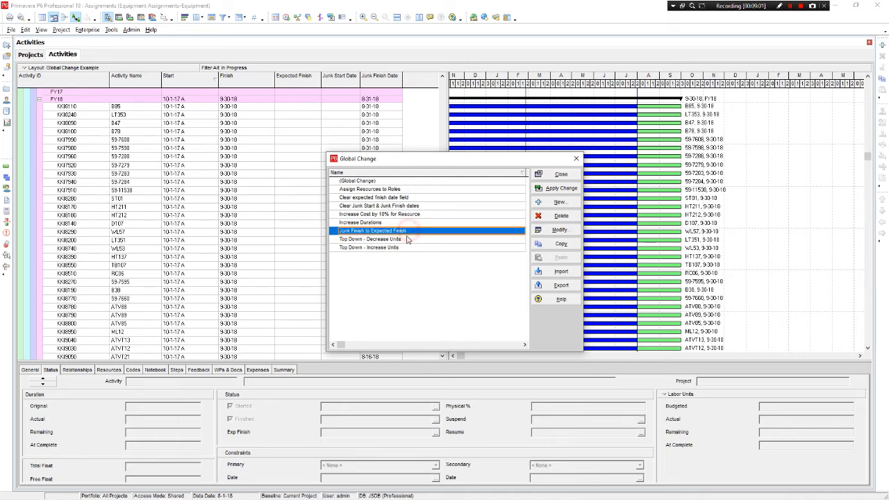
pyautogui.click(559, 230)
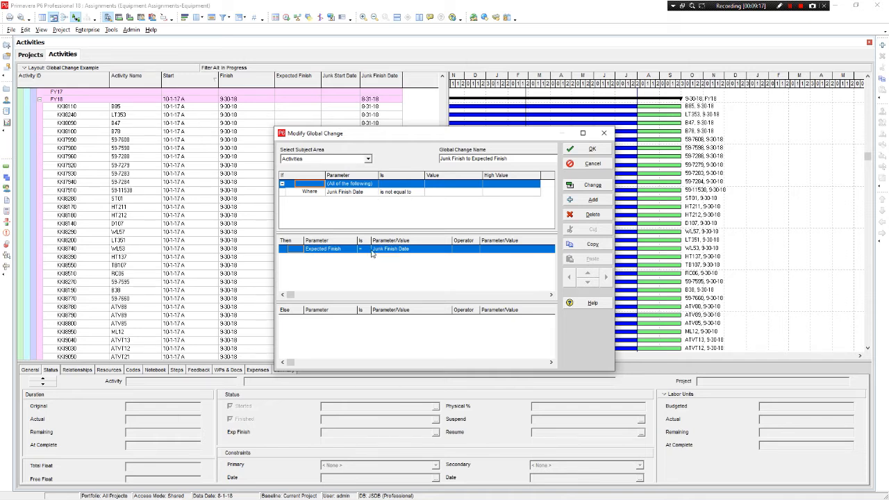
pyautogui.click(316, 258)
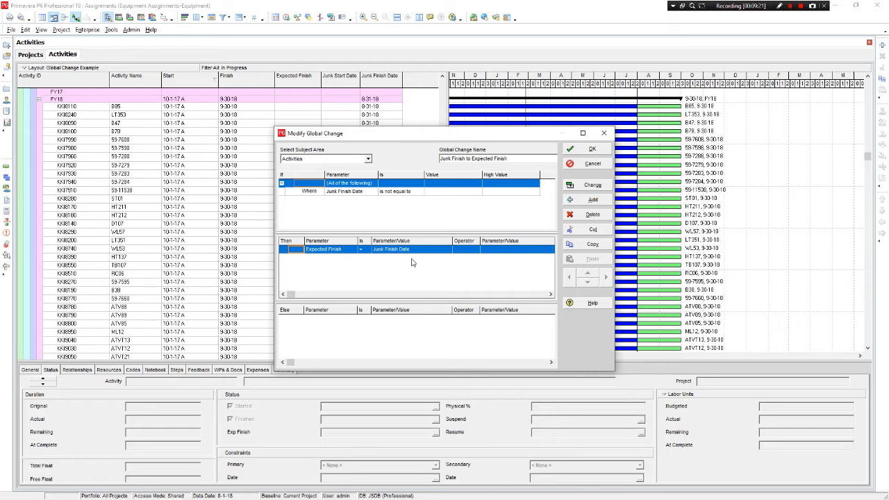
pyautogui.click(590, 151)
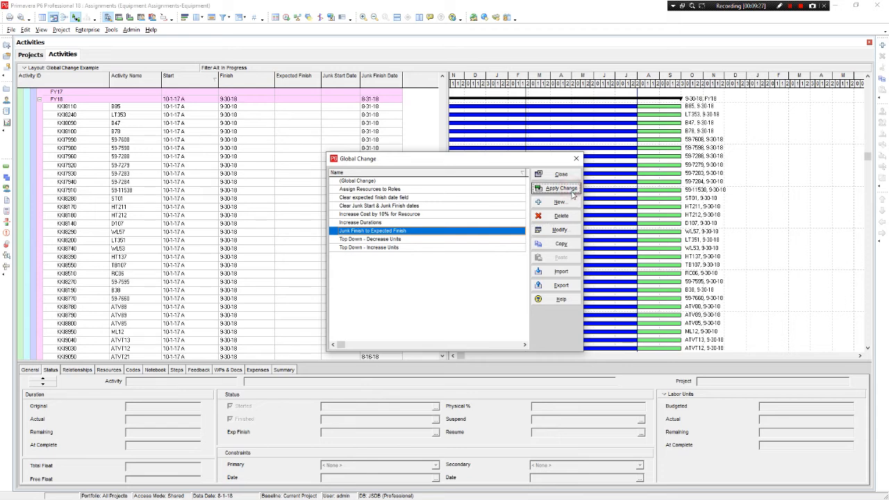
# Apply the Junk Finish to Expected Finish global change and review the old and new Expected Finish values in its report
pyautogui.click(571, 192)
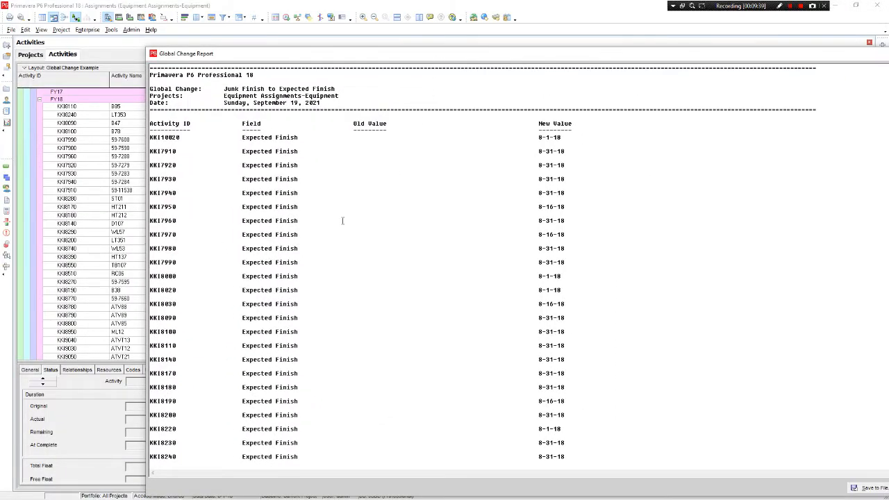
pyautogui.scroll(-6, 186, 125)
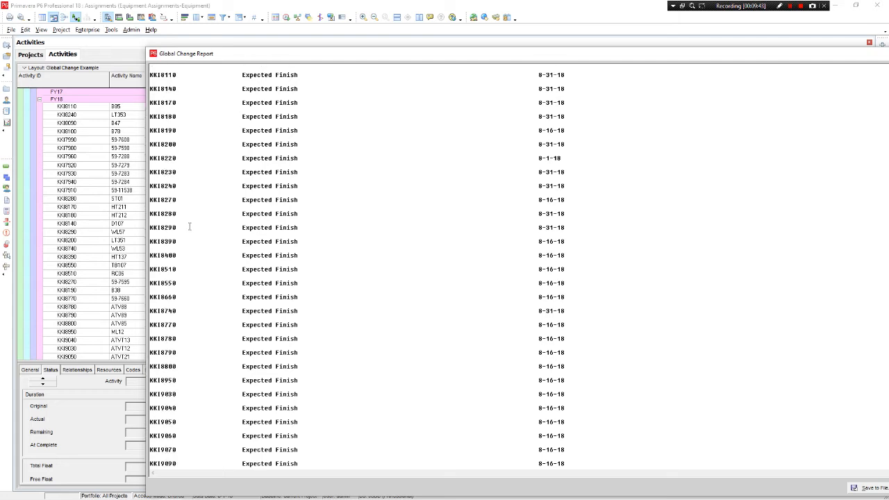
pyautogui.scroll(6, 191, 225)
pyautogui.scroll(1, 196, 225)
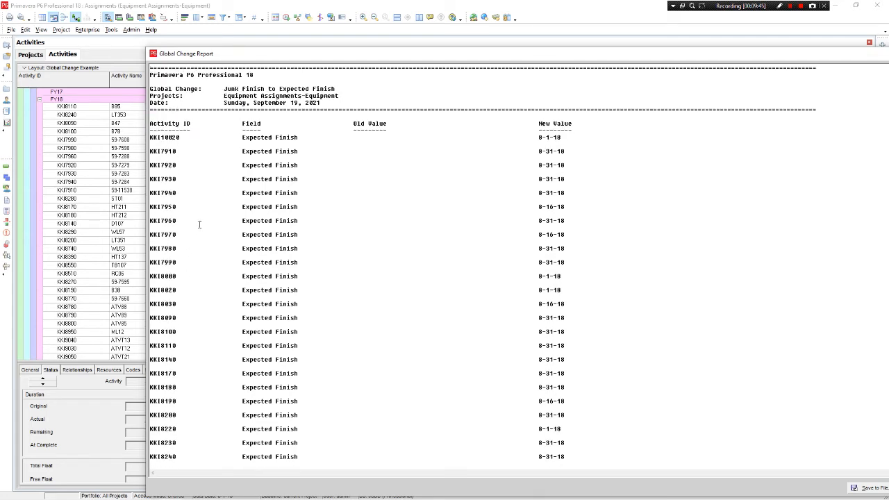
pyautogui.click(285, 138)
pyautogui.scroll(-5, 553, 219)
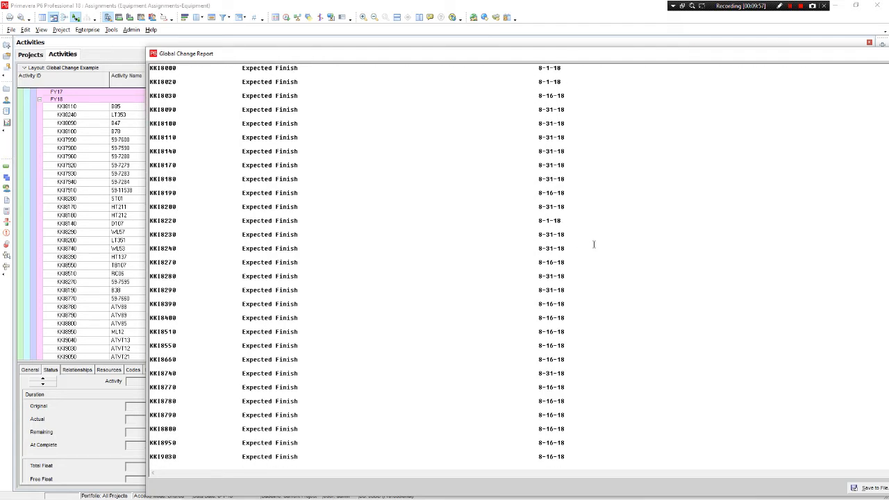
pyautogui.scroll(-2, 594, 245)
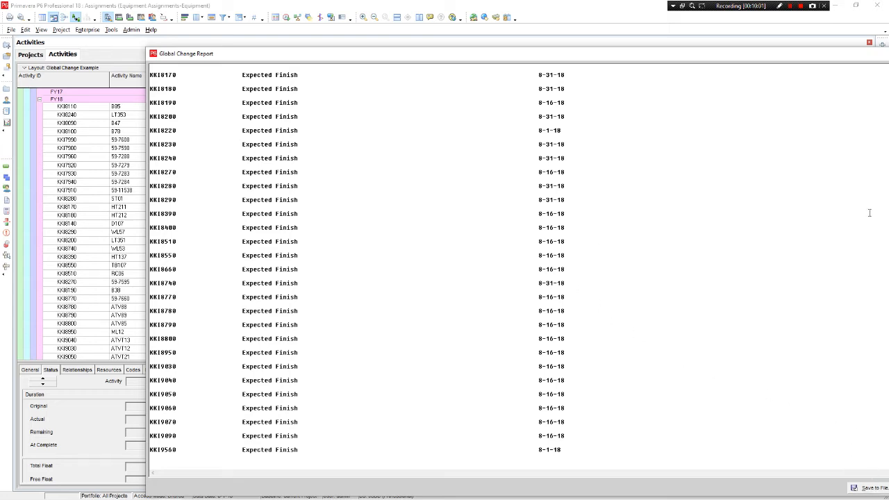
pyautogui.scroll(7, 865, 194)
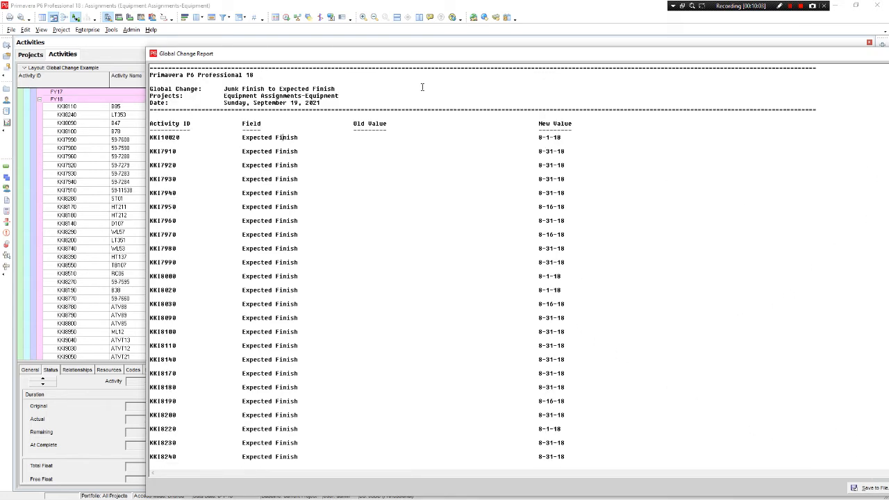
# Commit the Expected Finish changes without saving the log file, and close the Global Change list
pyautogui.moveTo(433, 55); pyautogui.dragTo(297, 29)
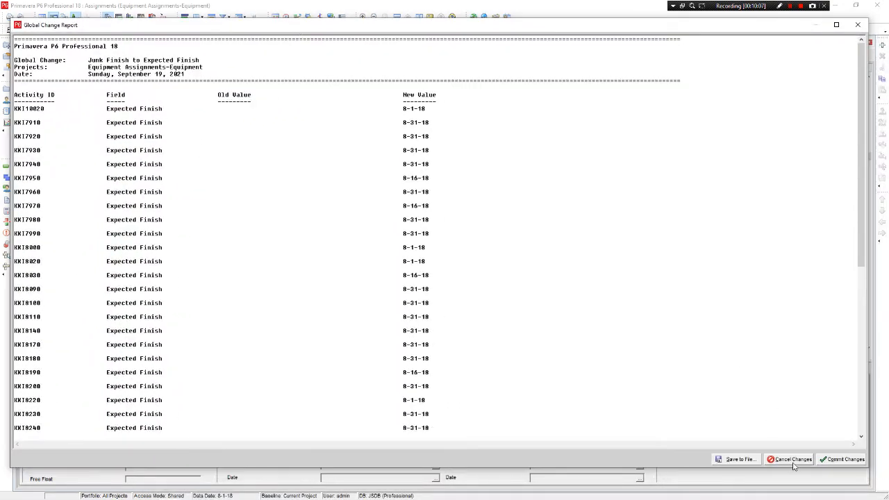
pyautogui.click(860, 461)
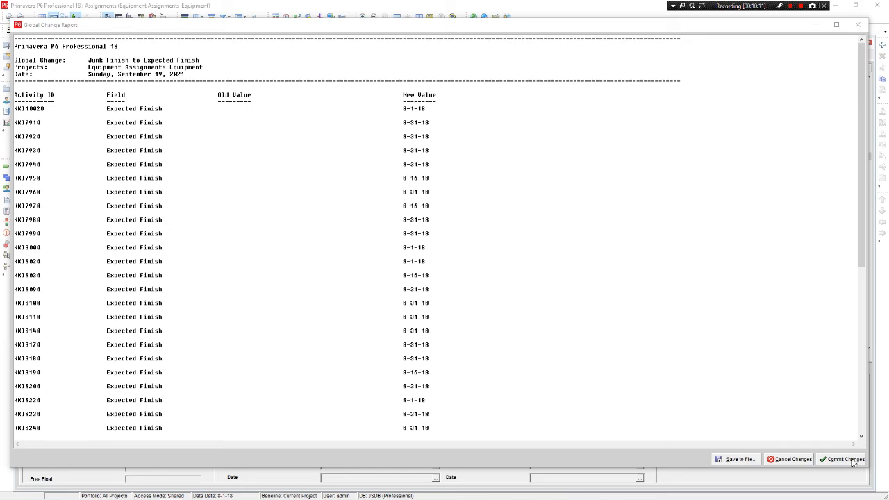
pyautogui.click(853, 462)
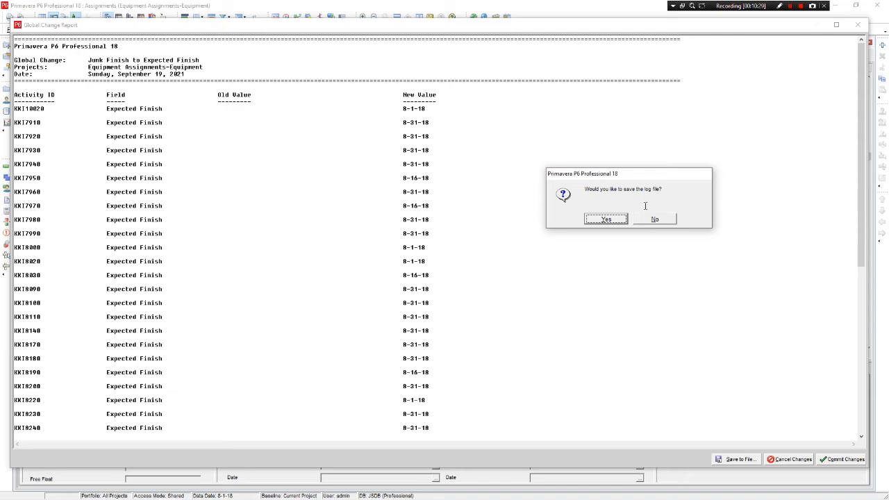
pyautogui.click(671, 220)
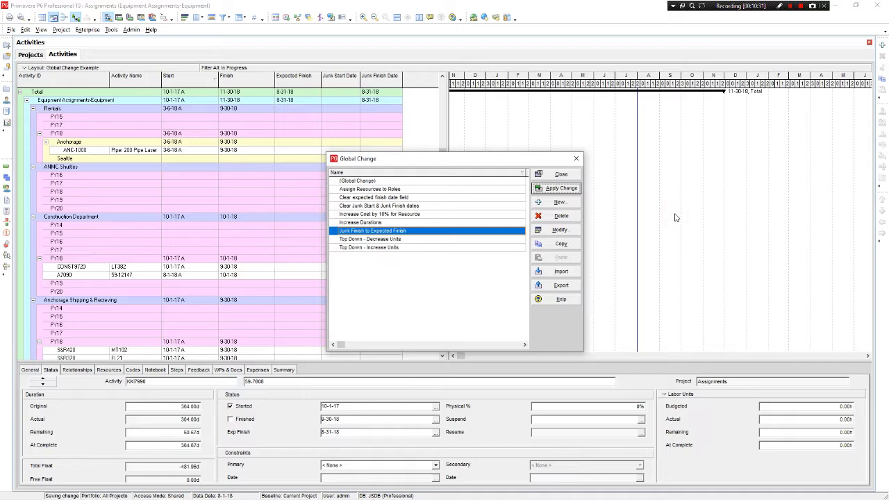
pyautogui.click(575, 175)
# Compare the Expected Finish column with the Junk Finish Date column for the Akiachak FY18 activities
pyautogui.scroll(-5, 448, 250)
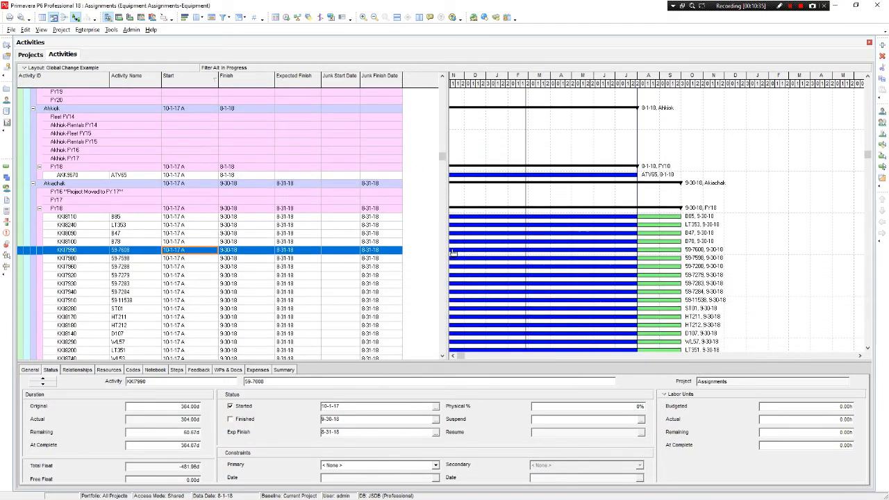
pyautogui.click(301, 220)
pyautogui.scroll(-4, 302, 229)
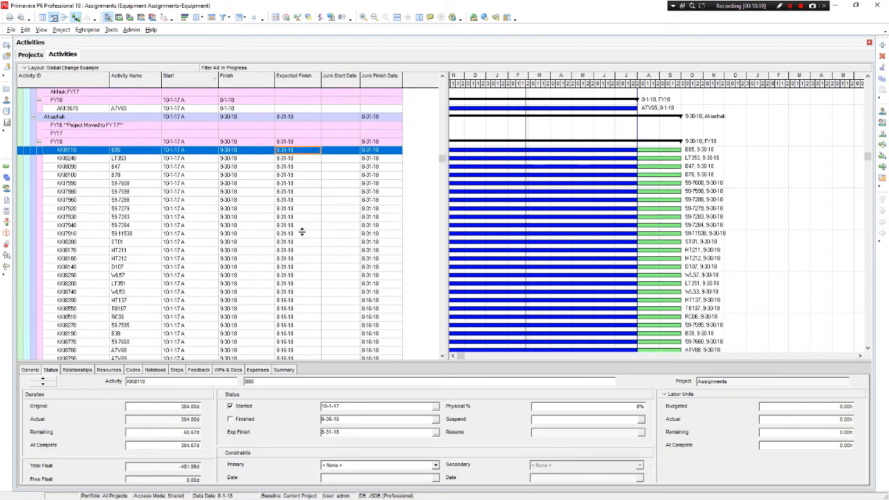
pyautogui.scroll(-6, 302, 232)
pyautogui.scroll(-1, 304, 247)
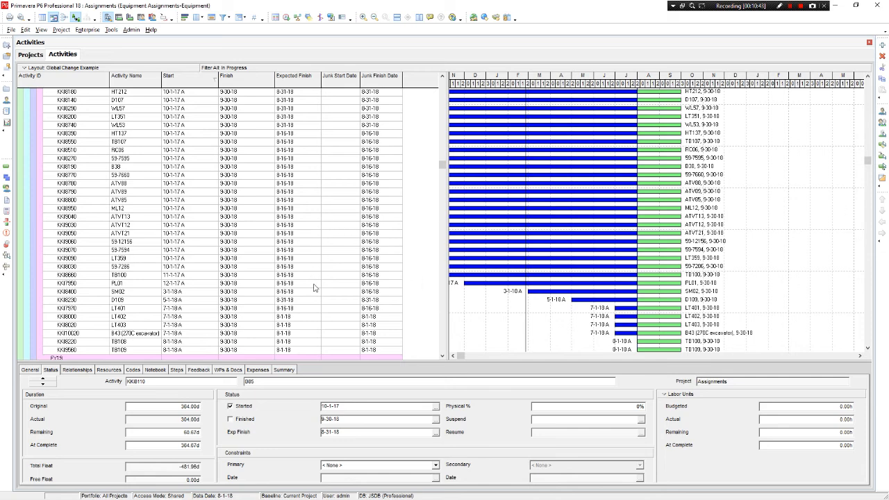
pyautogui.click(307, 333)
pyautogui.scroll(2, 326, 282)
pyautogui.scroll(5, 333, 280)
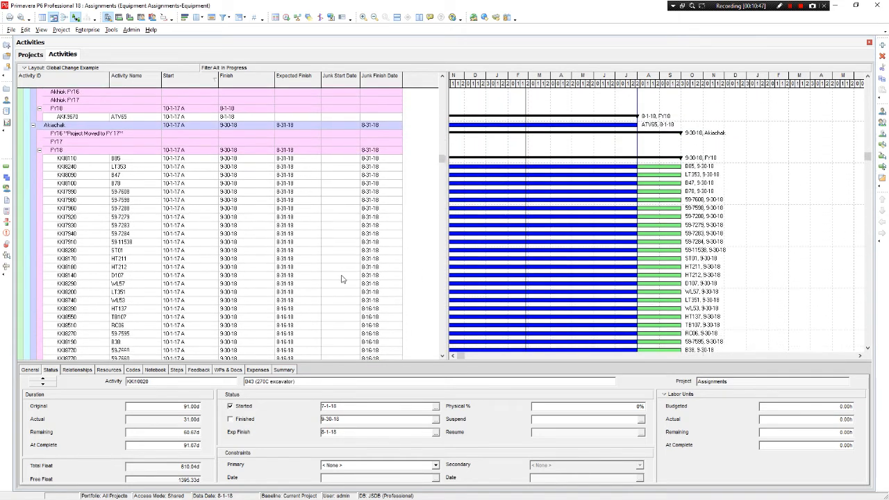
pyautogui.scroll(-2, 341, 279)
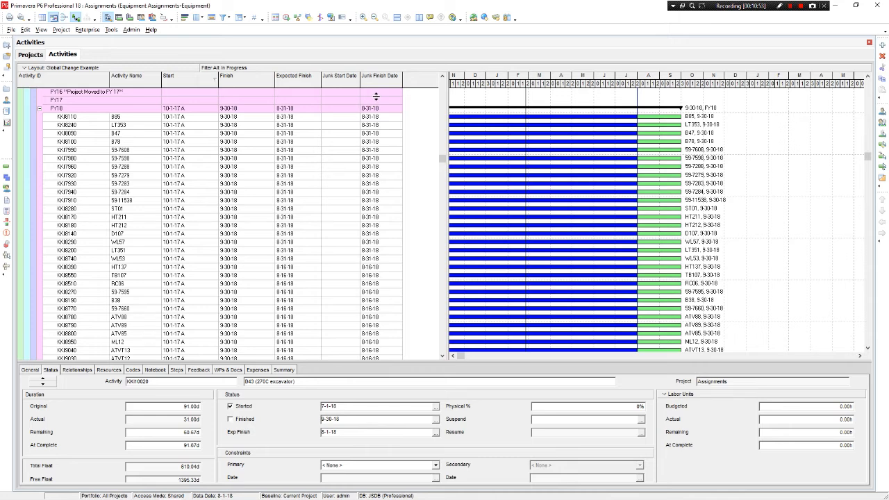
# Apply the Clear Junk Start & Junk Finish dates global change, agreeing to proceed despite parameters that cannot be canceled
pyautogui.click(111, 30)
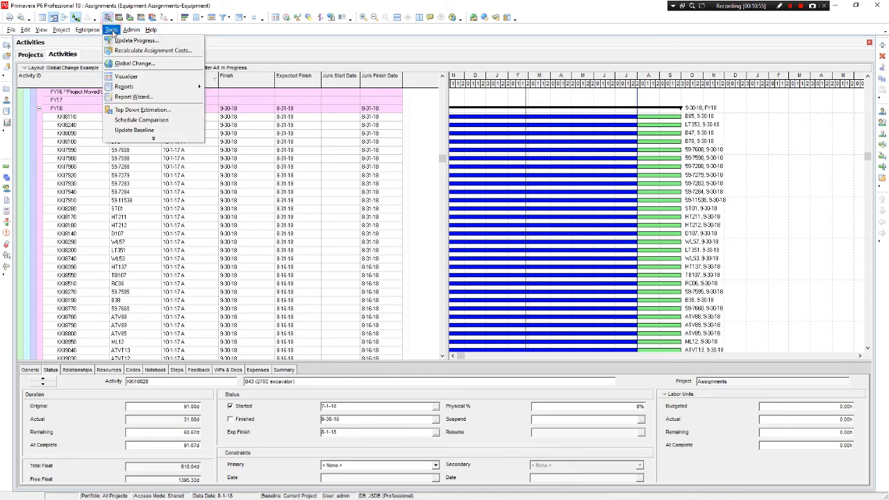
pyautogui.click(138, 75)
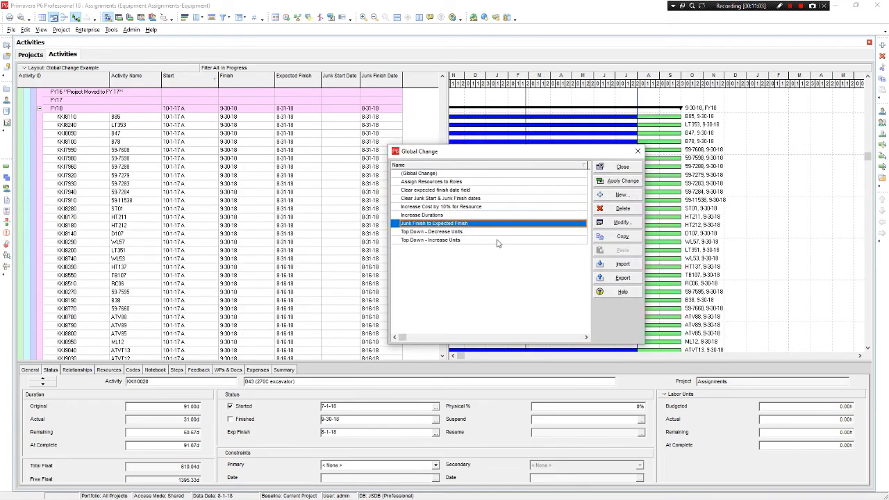
pyautogui.click(521, 199)
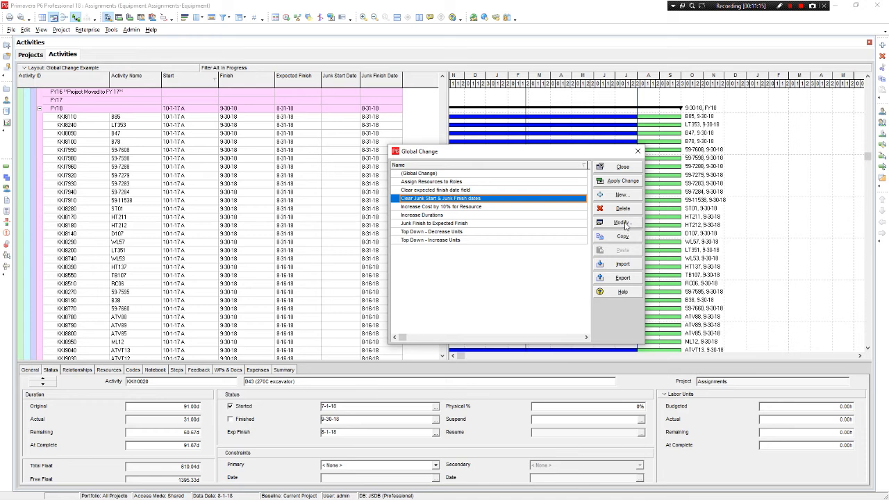
pyautogui.click(633, 182)
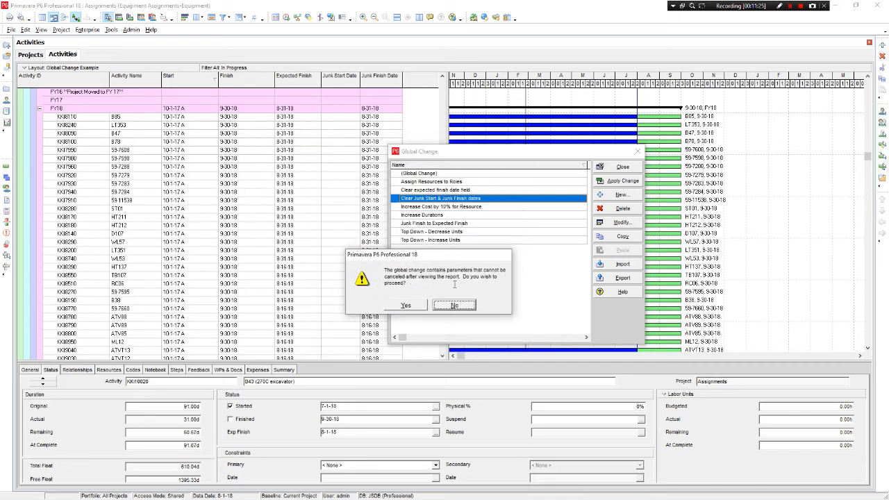
pyautogui.click(407, 305)
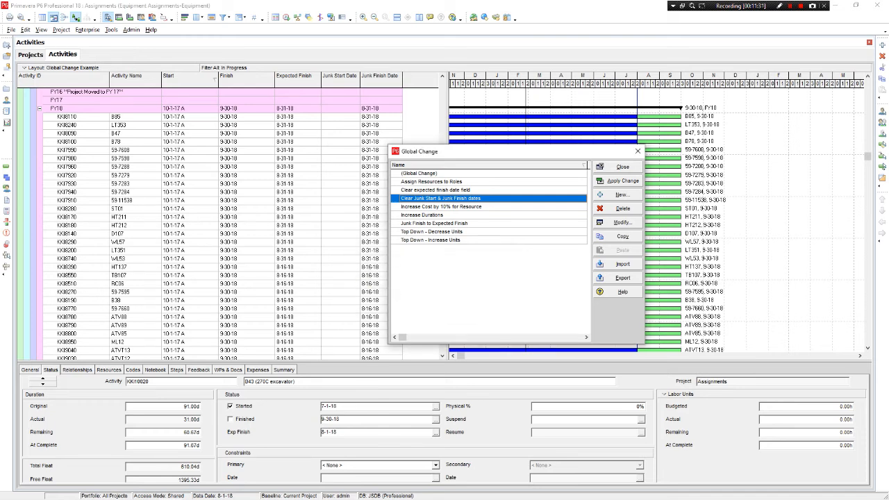
pyautogui.click(618, 180)
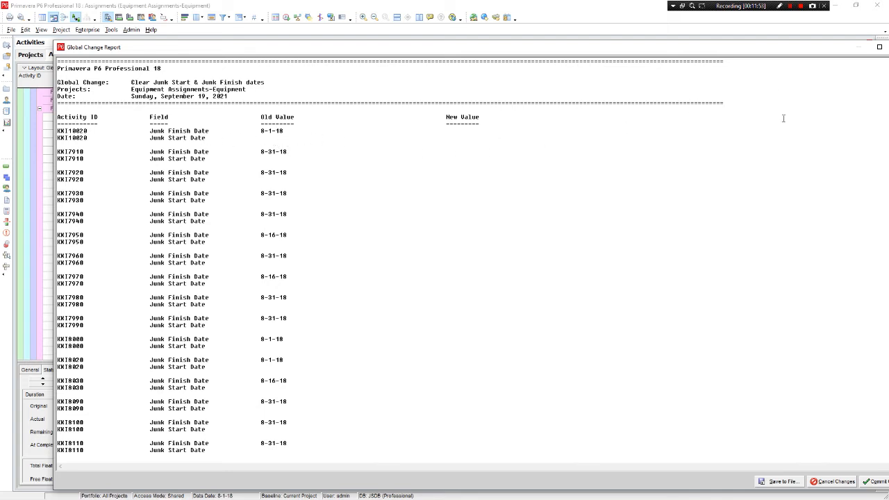
# Commit the clearing of the junk dates from the Global Change Report and close the Global Change list
pyautogui.doubleClick(638, 47)
pyautogui.click(830, 465)
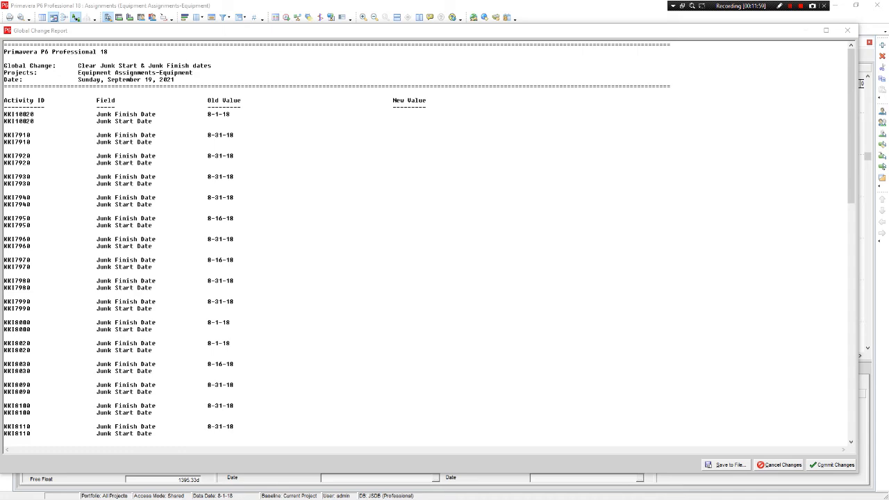
pyautogui.moveTo(311, 240); pyautogui.dragTo(516, 214)
pyautogui.click(616, 258)
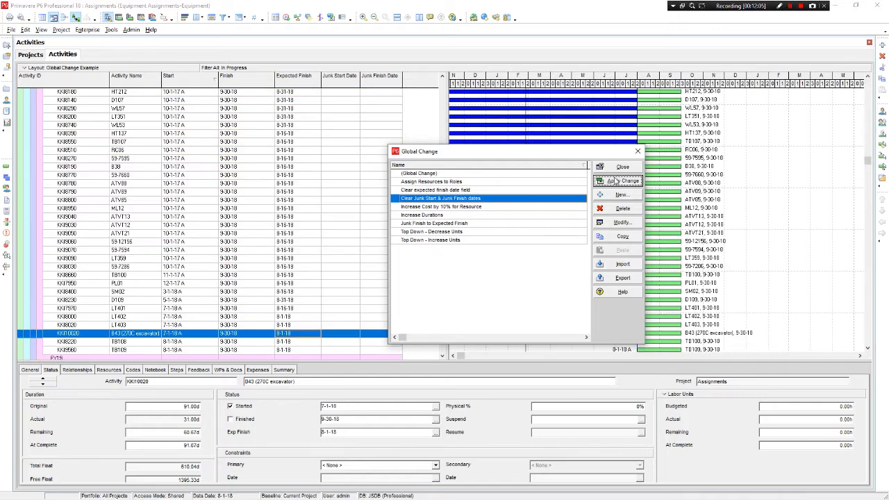
pyautogui.click(620, 166)
# Check the Expected Finish, Junk Start Date and Junk Finish Date columns of the Akiachak FY18 activities
pyautogui.scroll(2, 354, 238)
pyautogui.scroll(4, 354, 238)
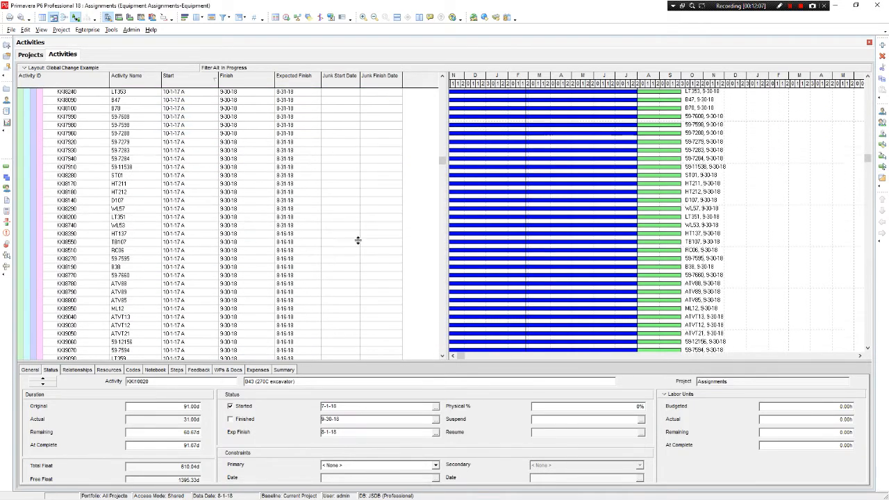
pyautogui.click(293, 116)
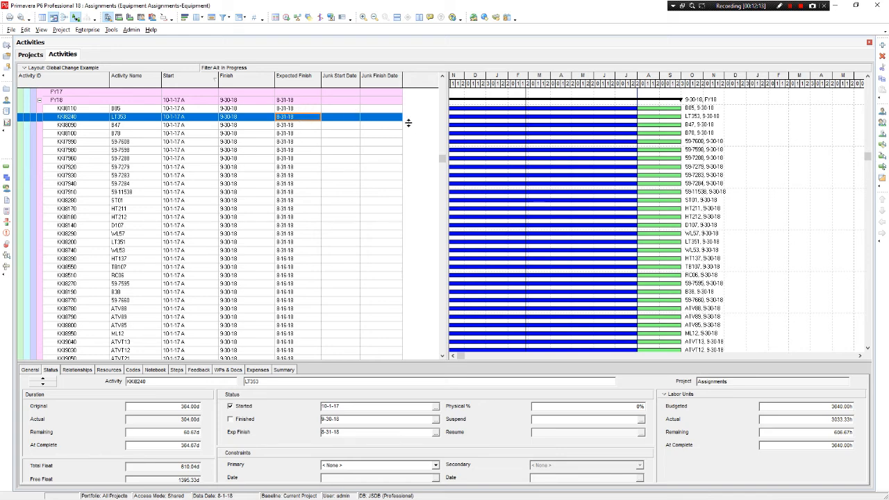
pyautogui.click(378, 144)
pyautogui.scroll(-3, 378, 174)
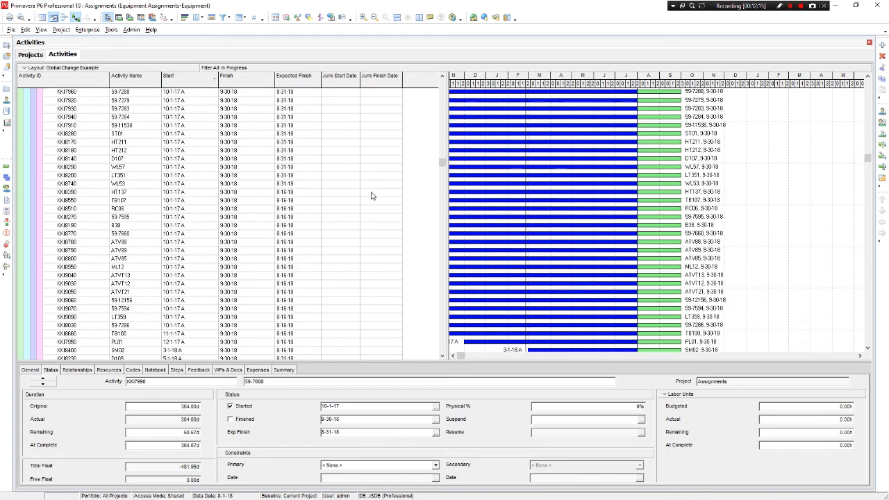
pyautogui.click(255, 309)
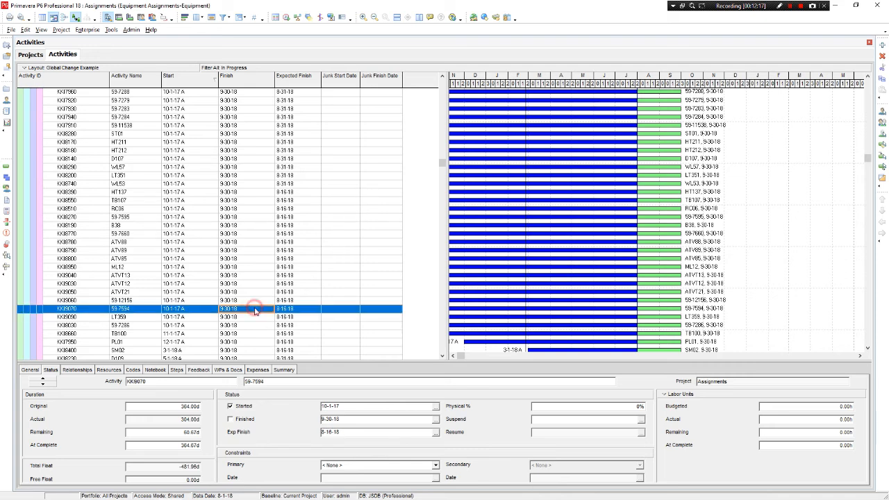
# Schedule the project with data date 8-1-18 and check the WL53 activity's Finish against its Expected Finish
pyautogui.click(284, 19)
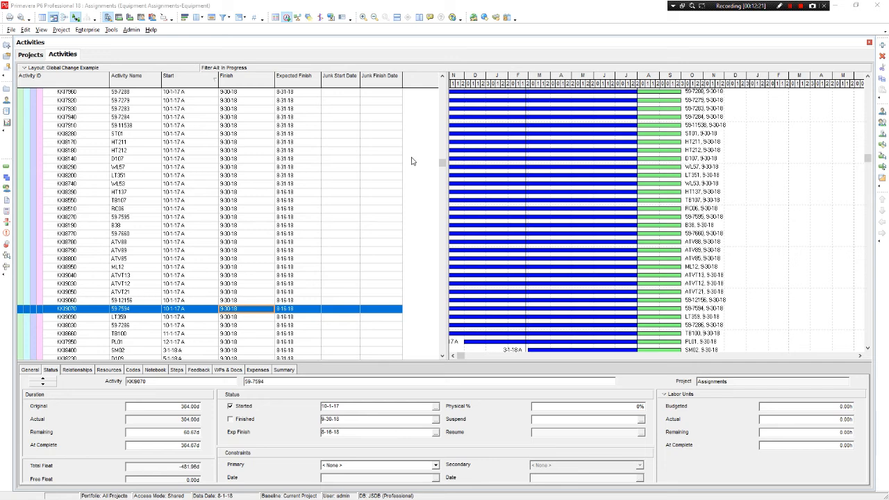
pyautogui.press('F9')
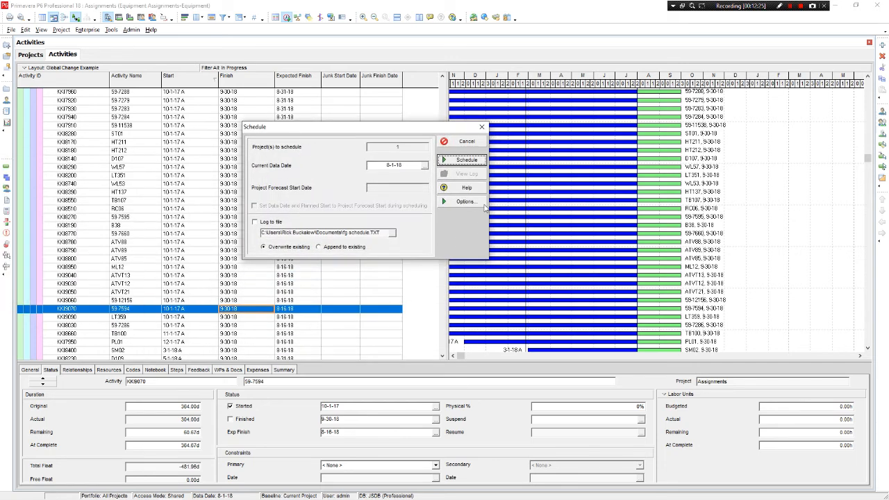
pyautogui.click(467, 161)
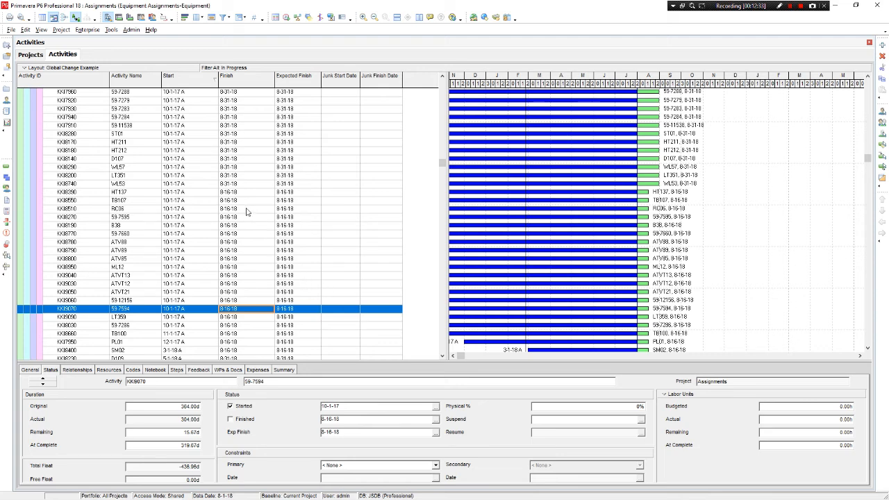
pyautogui.click(246, 184)
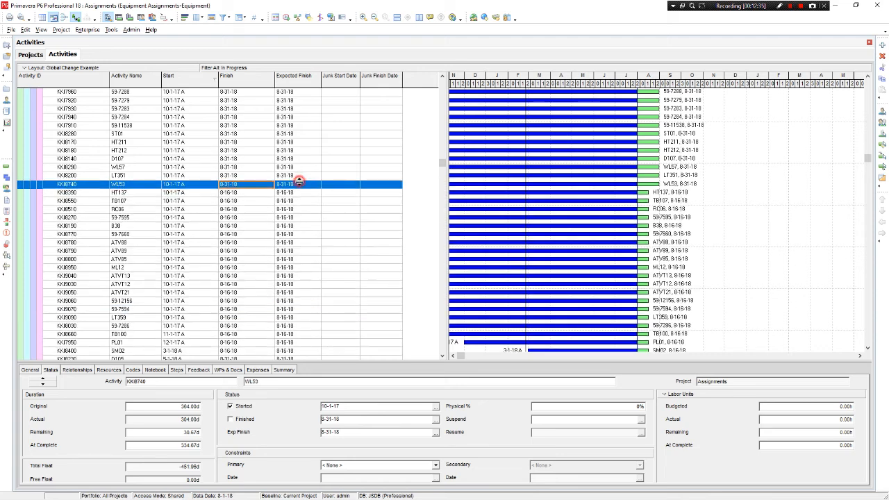
# Review the If and Then statements of the "Clear expected finish date field" global change and keep its definition as is
pyautogui.scroll(4, 289, 202)
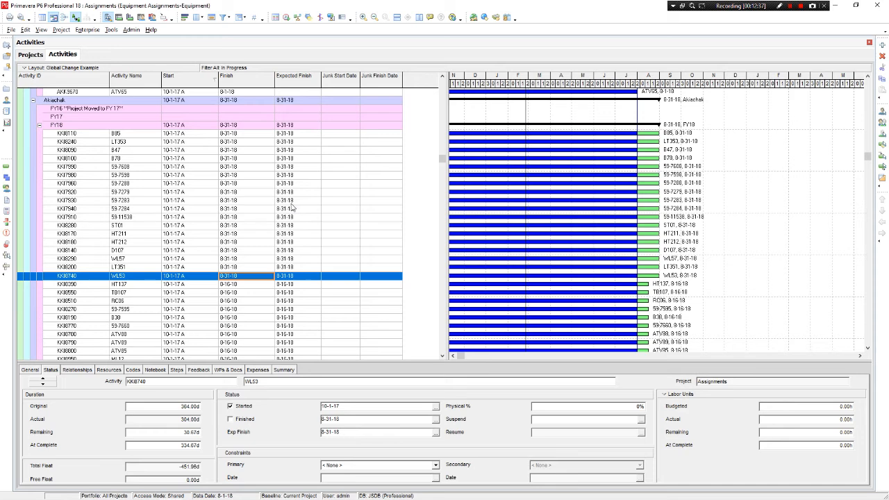
pyautogui.scroll(-2, 302, 154)
pyautogui.scroll(-4, 303, 154)
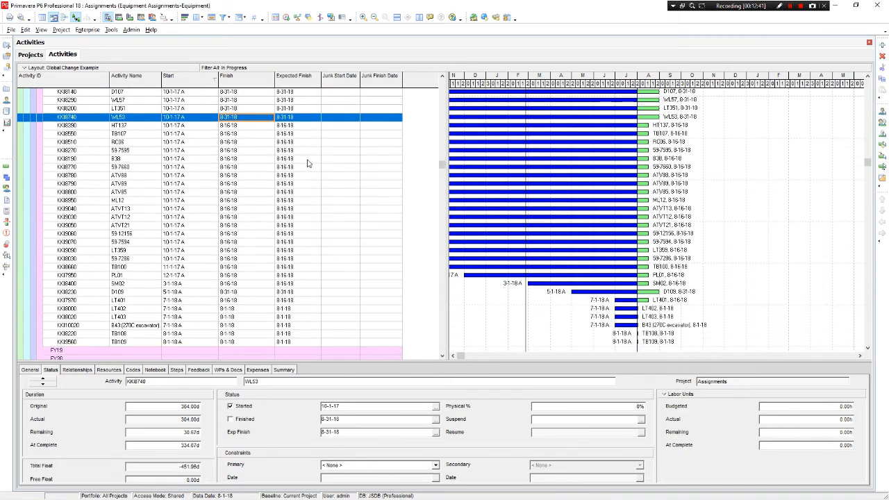
pyautogui.scroll(6, 308, 163)
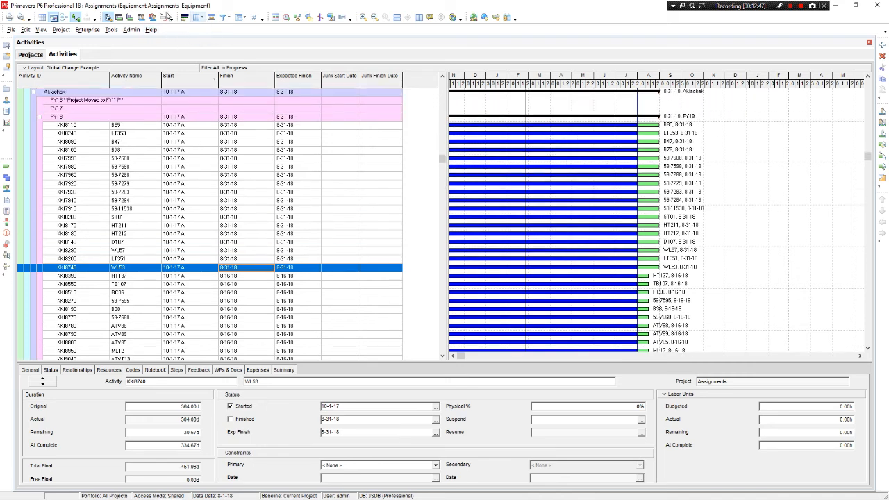
pyautogui.click(112, 30)
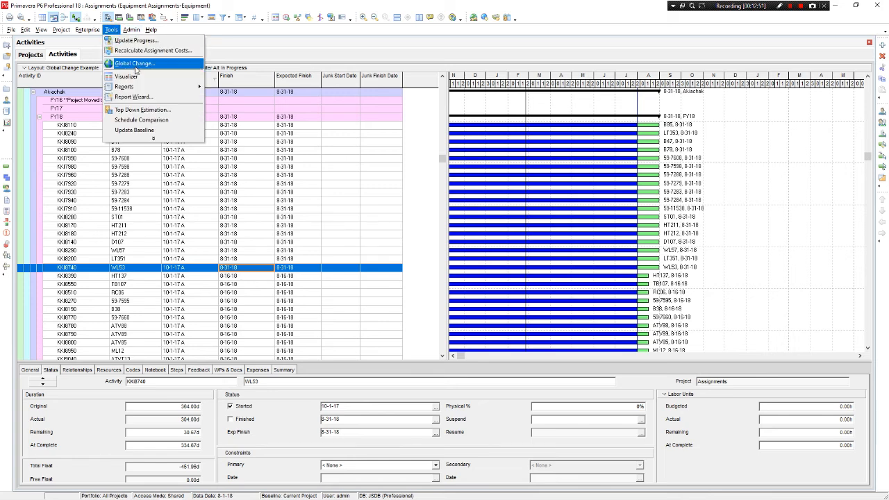
pyautogui.click(135, 64)
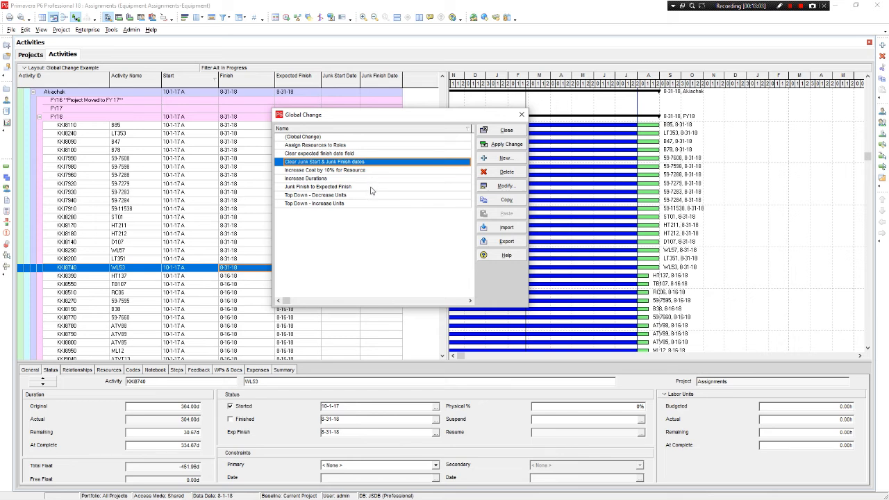
pyautogui.click(375, 154)
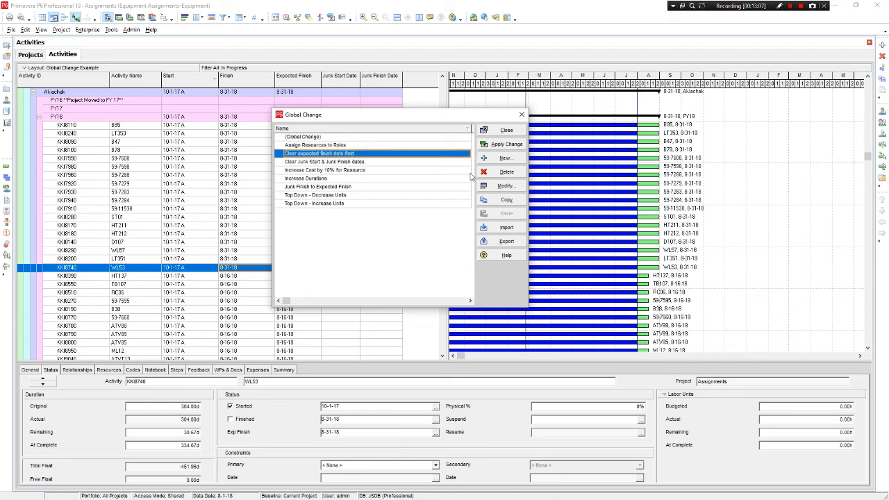
pyautogui.click(502, 187)
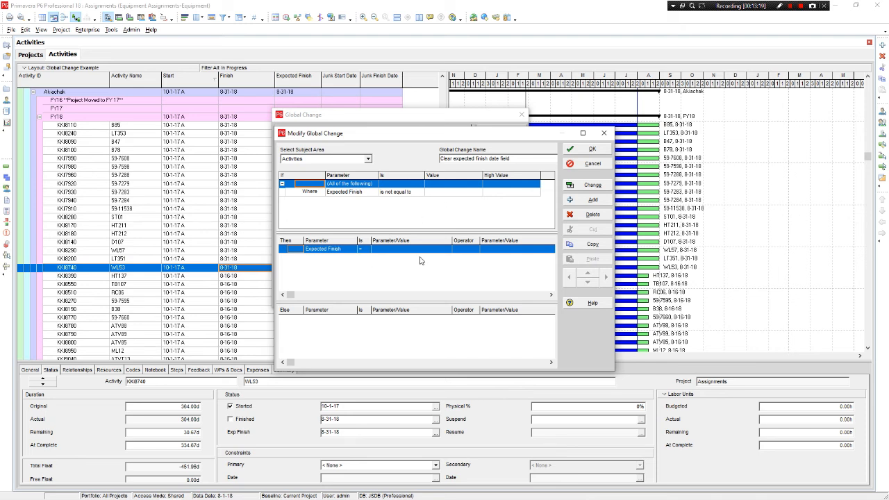
pyautogui.click(586, 151)
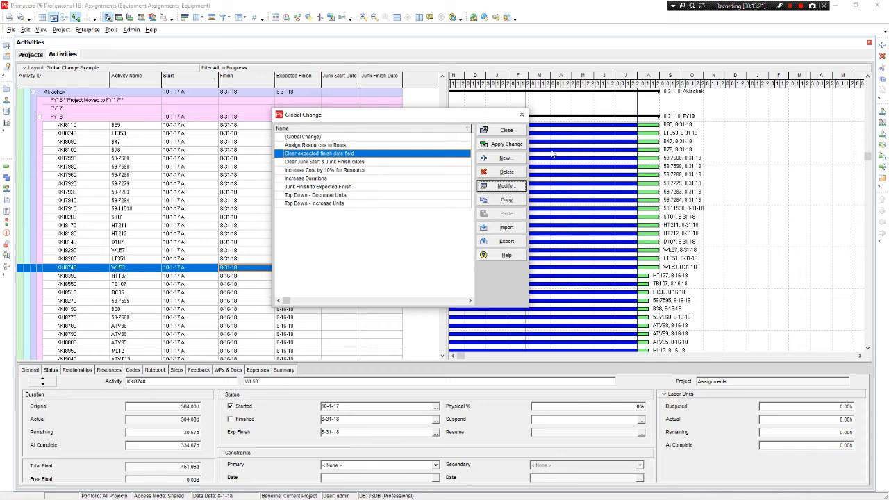
# Apply the "Clear expected finish date field" global change, commit it without saving the log file, and close the Global Change list
pyautogui.click(519, 144)
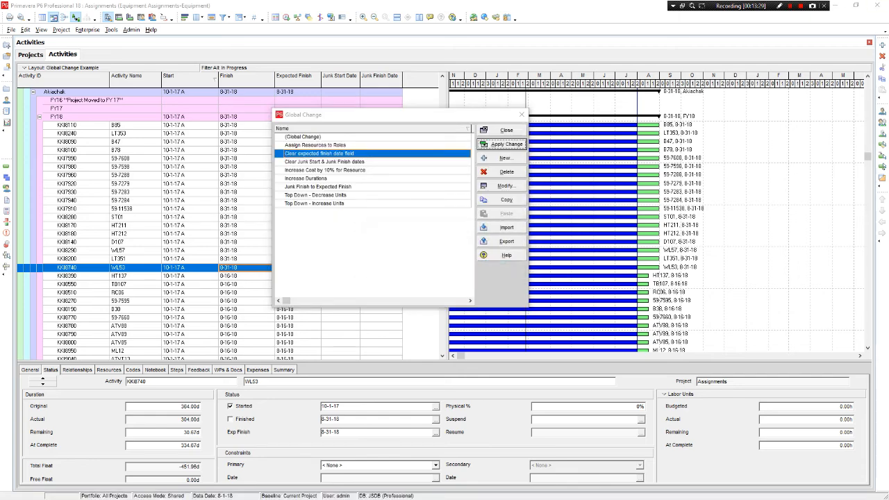
pyautogui.moveTo(0, 32); pyautogui.dragTo(452, 28)
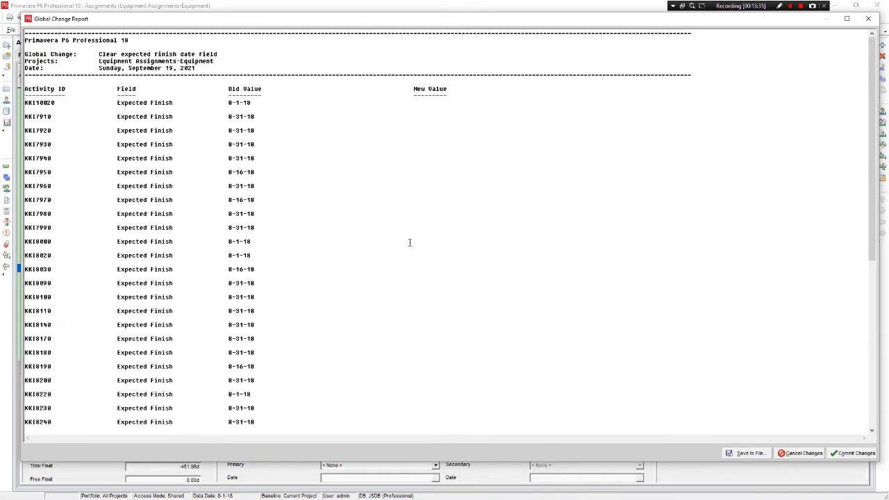
pyautogui.click(849, 453)
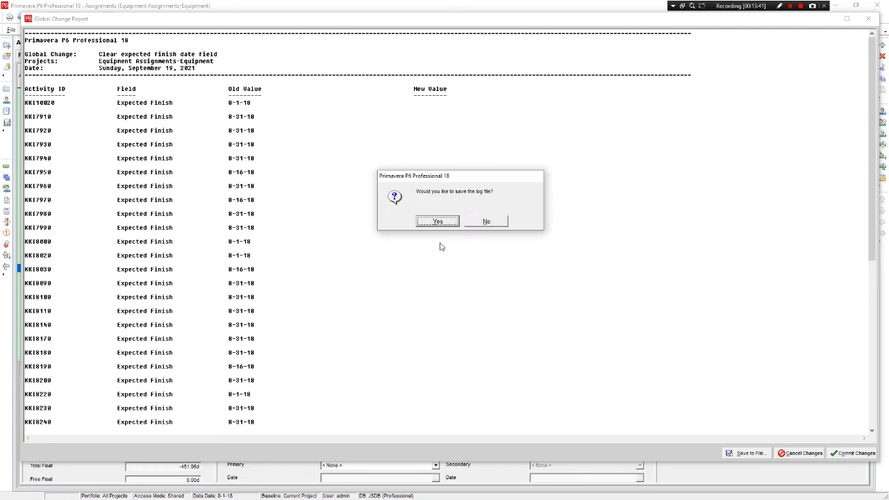
pyautogui.click(489, 222)
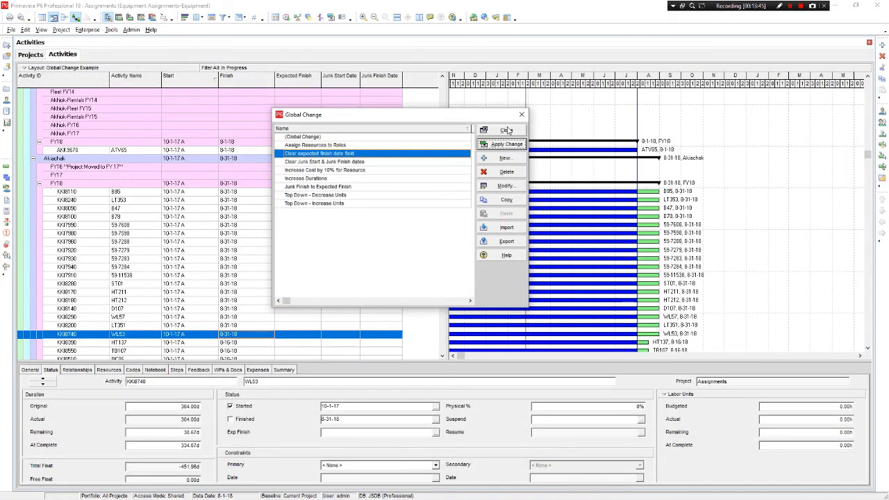
pyautogui.click(508, 130)
# Schedule the project again with data date 8-1-18, with the Expected Finish dates cleared
pyautogui.scroll(-2, 297, 273)
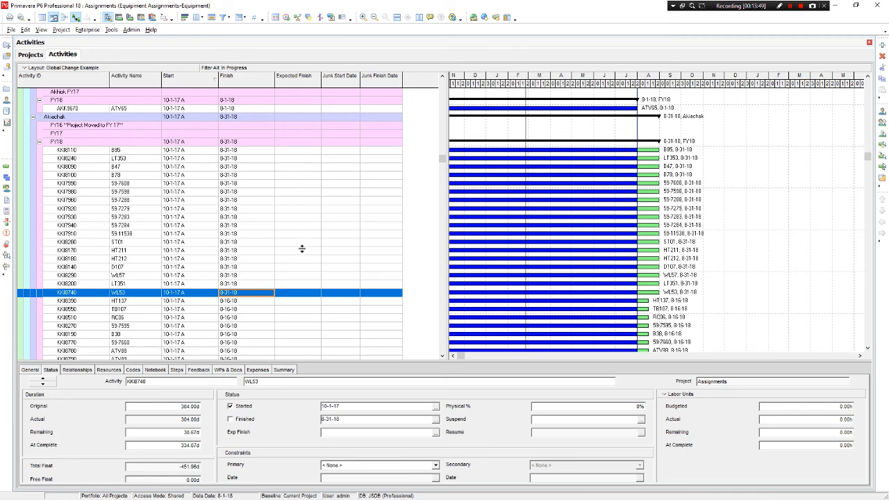
pyautogui.scroll(-2, 301, 252)
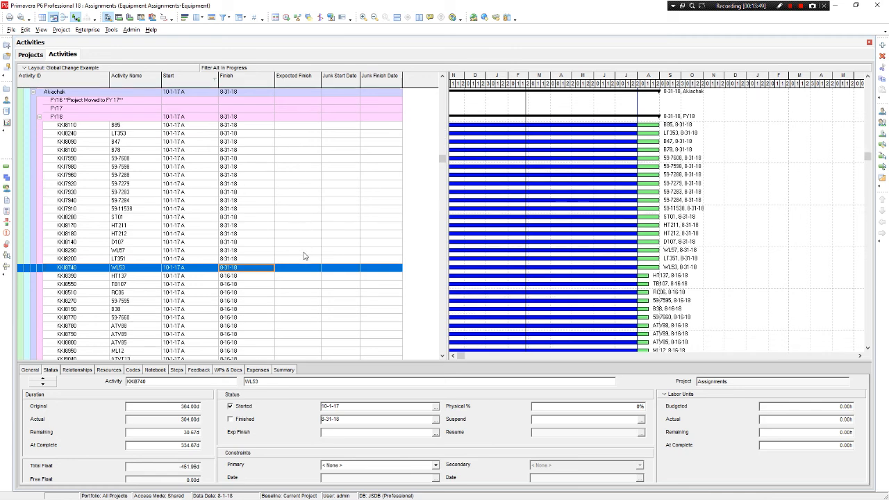
pyautogui.click(286, 18)
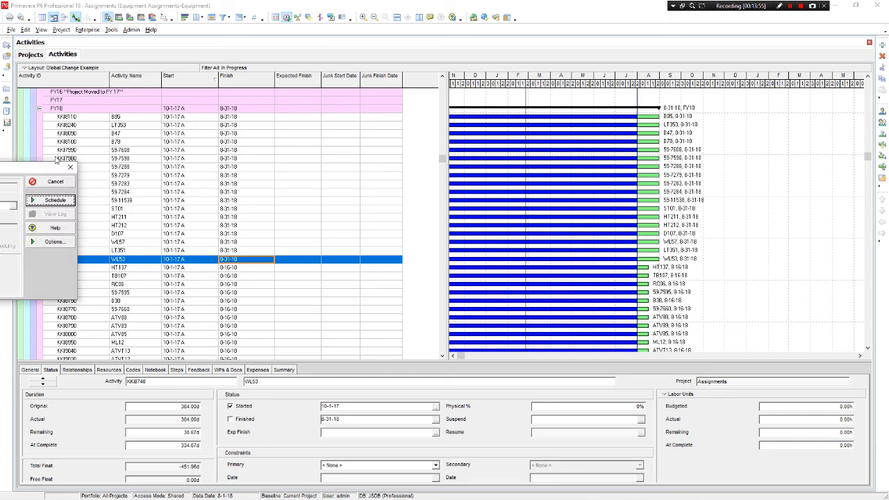
pyautogui.click(489, 185)
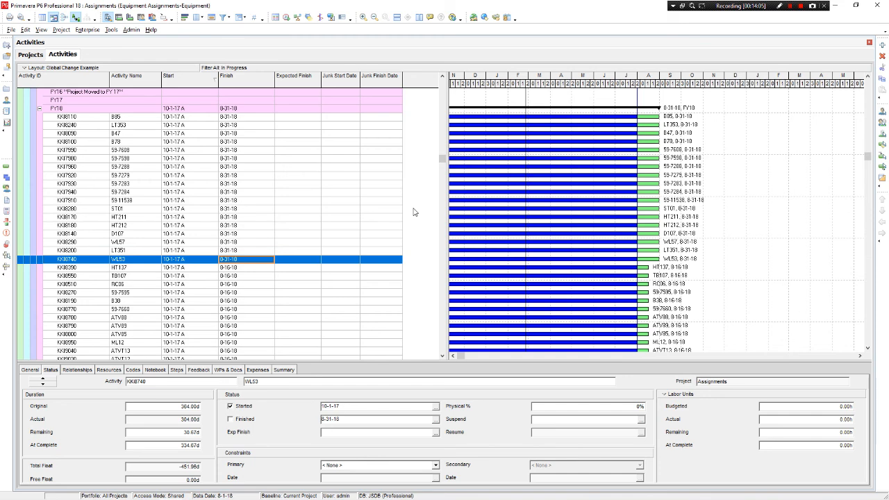
# Check the Finish dates of the Akiachak FY18 activities after scheduling, then select activity B85's Finish date
pyautogui.scroll(-6, 397, 212)
pyautogui.scroll(-1, 387, 215)
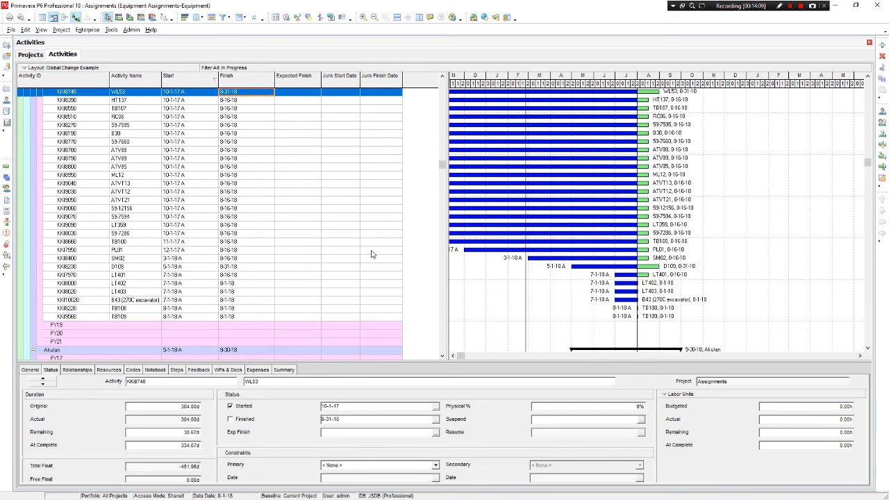
pyautogui.scroll(5, 371, 254)
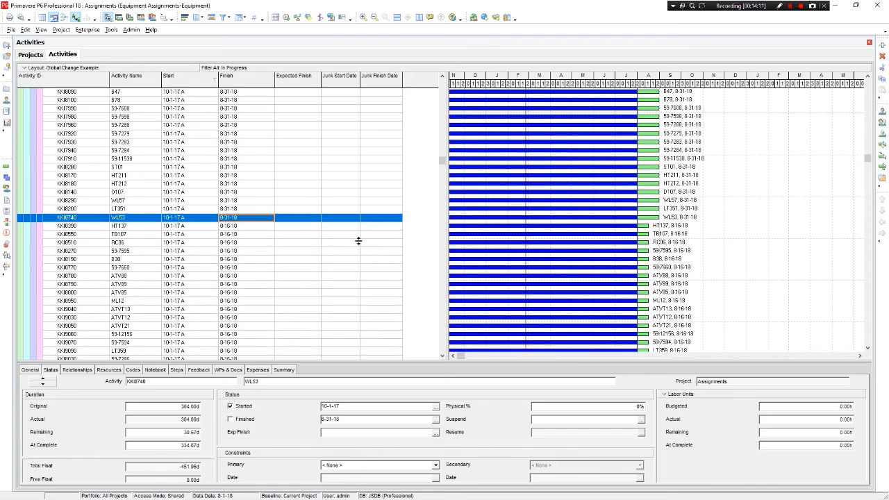
pyautogui.scroll(3, 247, 222)
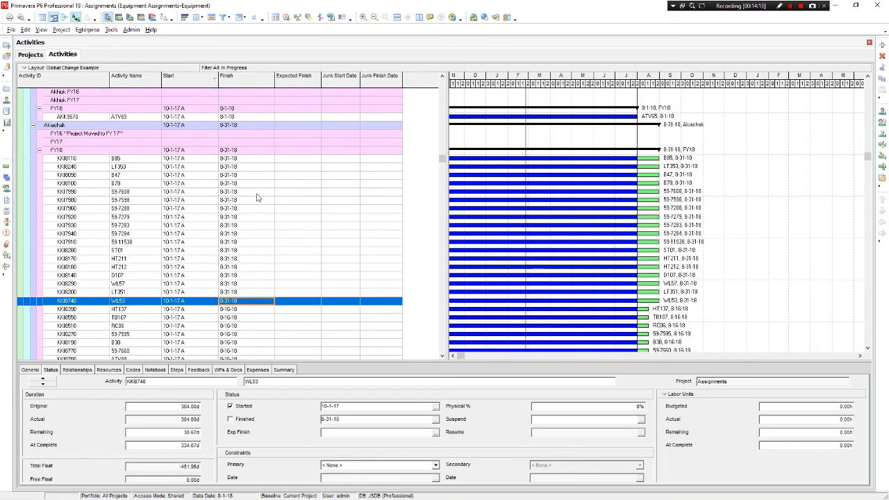
pyautogui.click(261, 160)
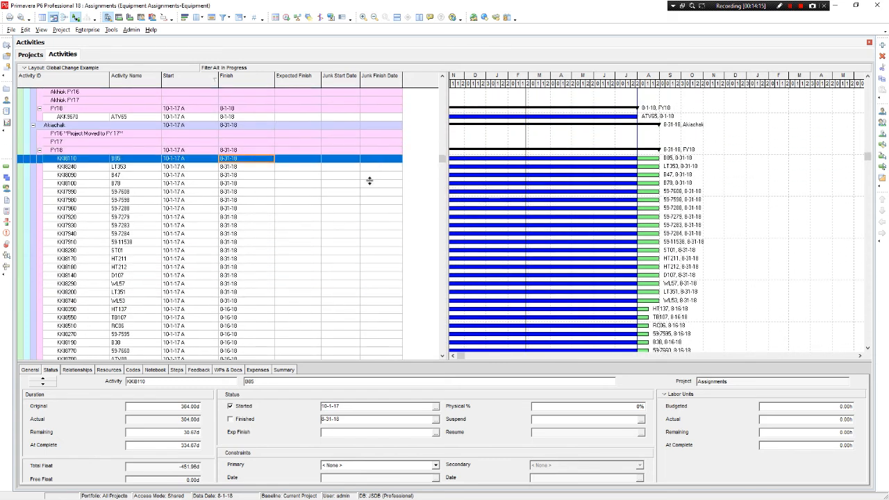